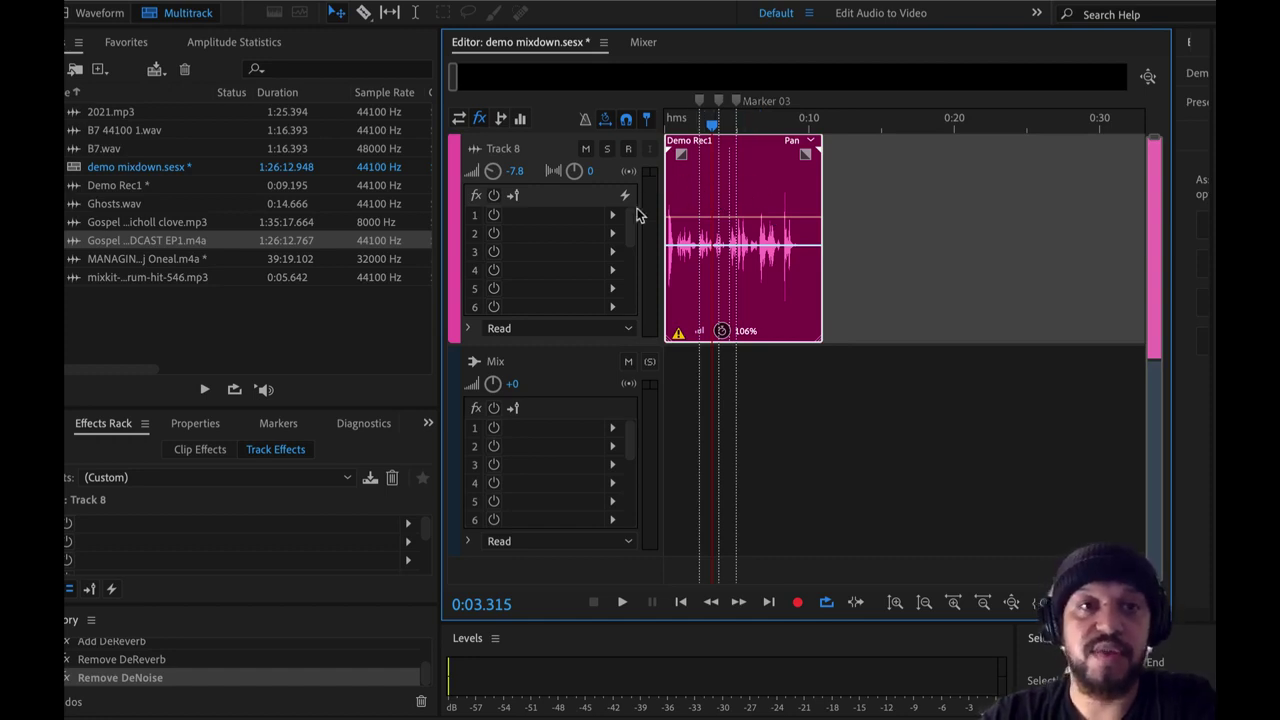
Cut the middle section out of Demo Rec1, crossfade the remaining pieces, and trim the second clip's end.
click(703, 200)
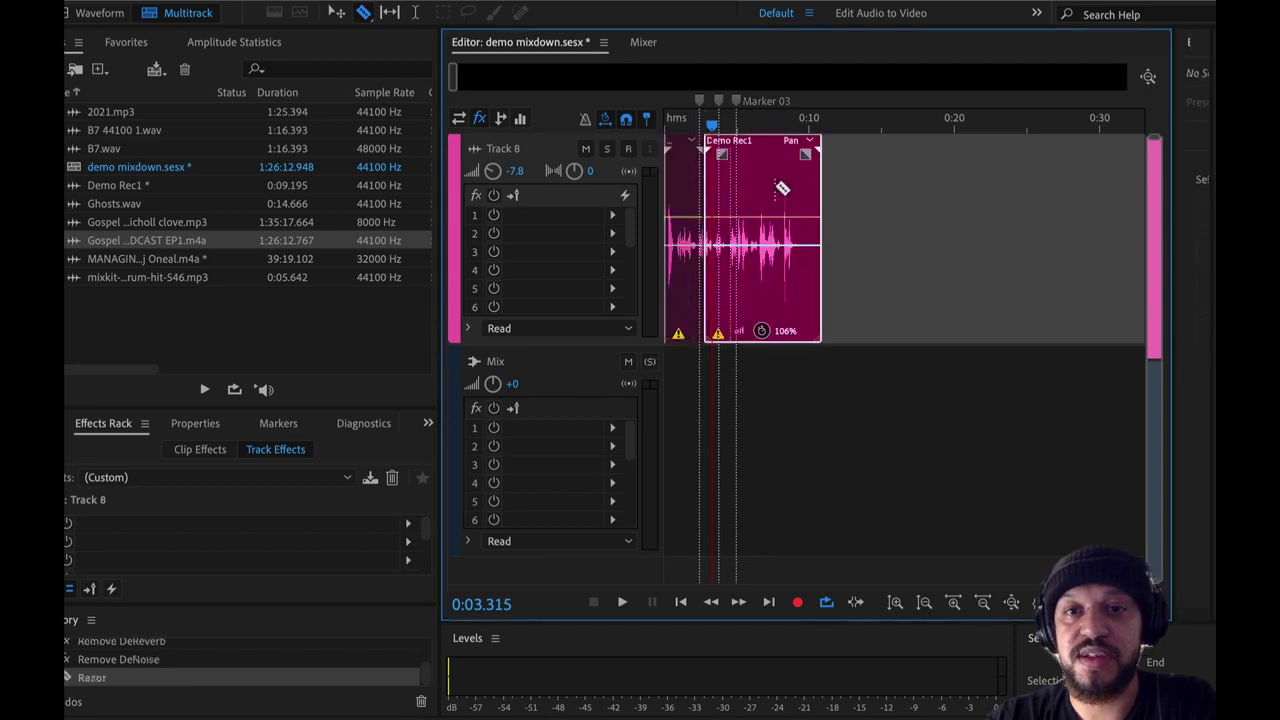
click(776, 205)
key(v)
click(740, 210)
key(Delete)
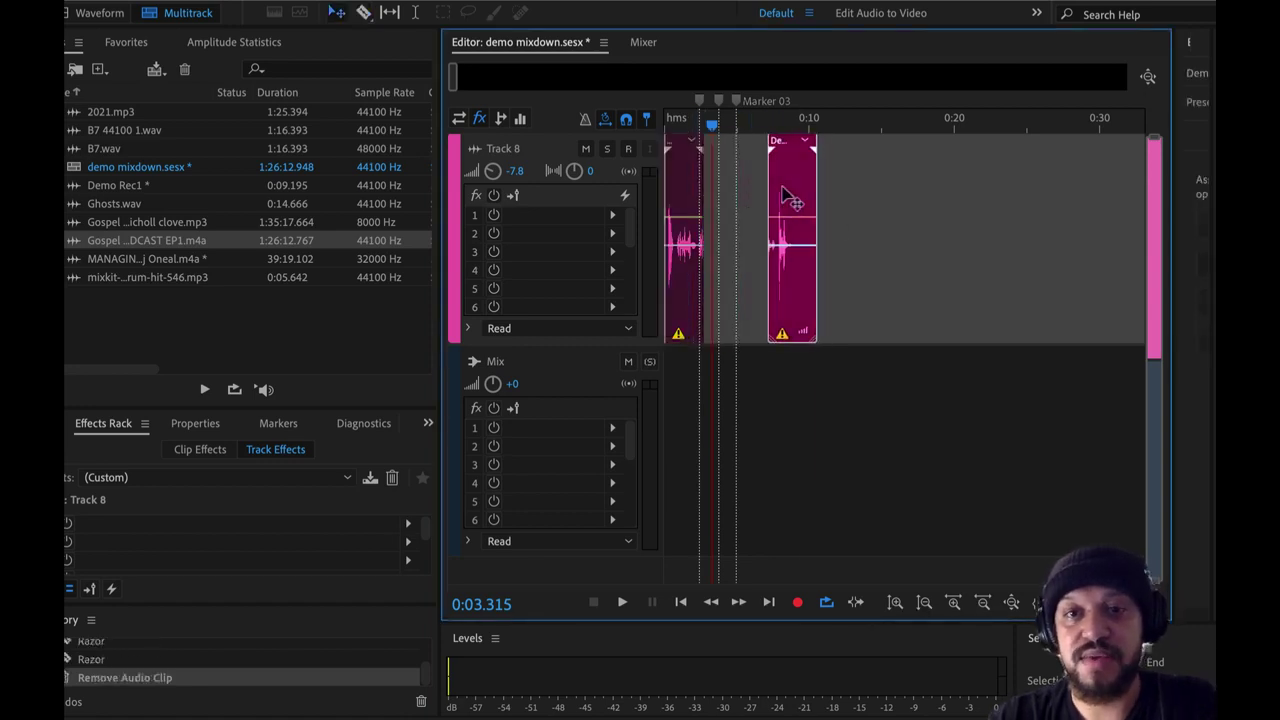
drag(786, 200, 710, 202)
key(backslash)
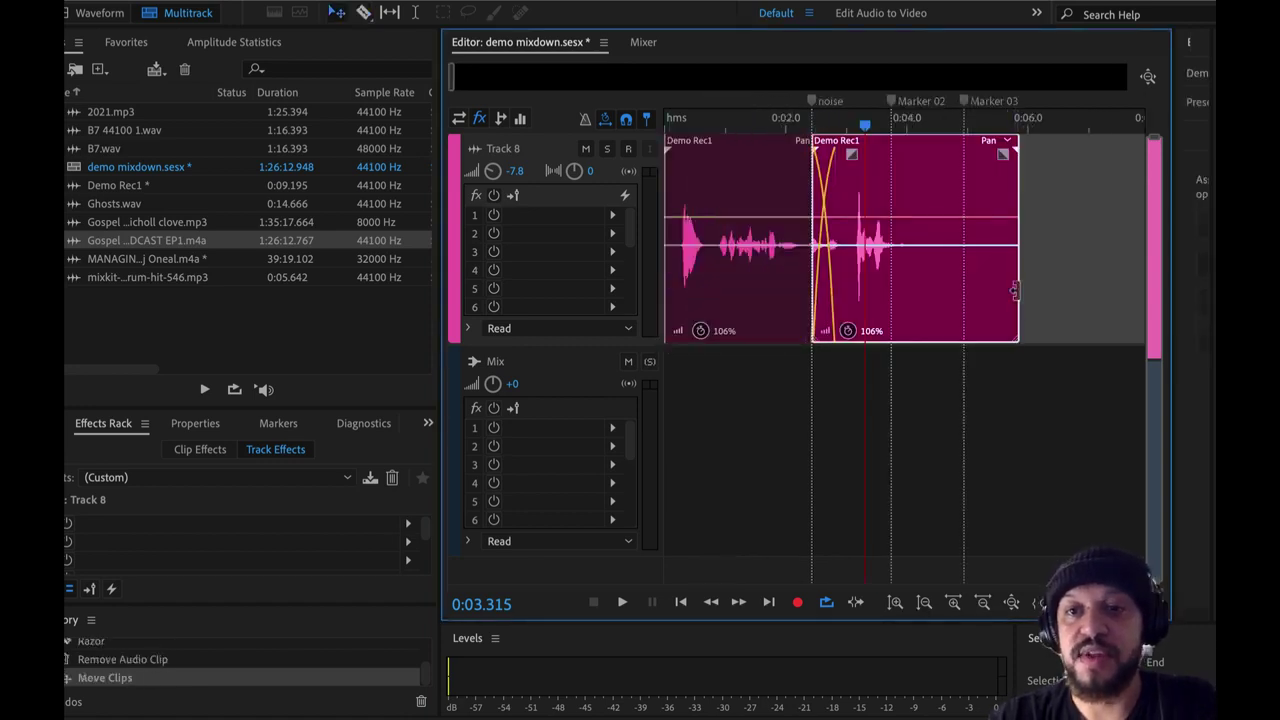
drag(1015, 290, 911, 290)
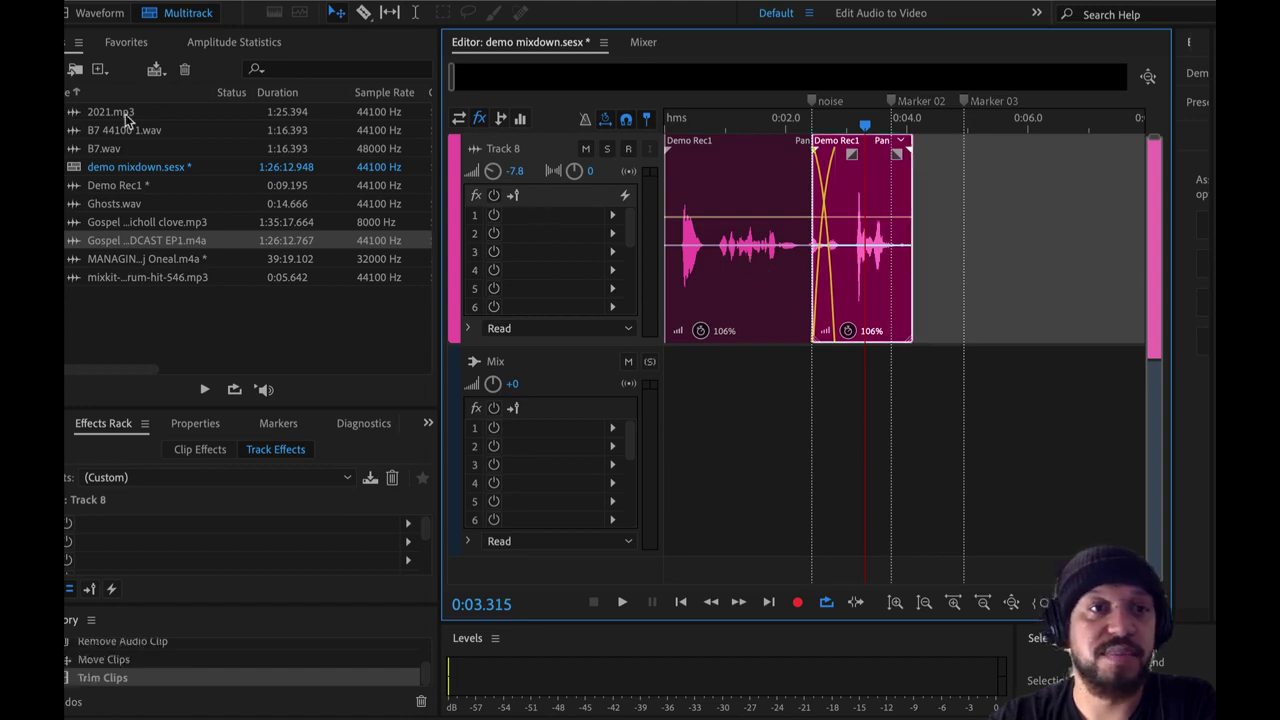
Add 2021.mp3 on a new track and delete its tail where the voice ends.
drag(128, 115, 660, 437)
key(r)
click(907, 385)
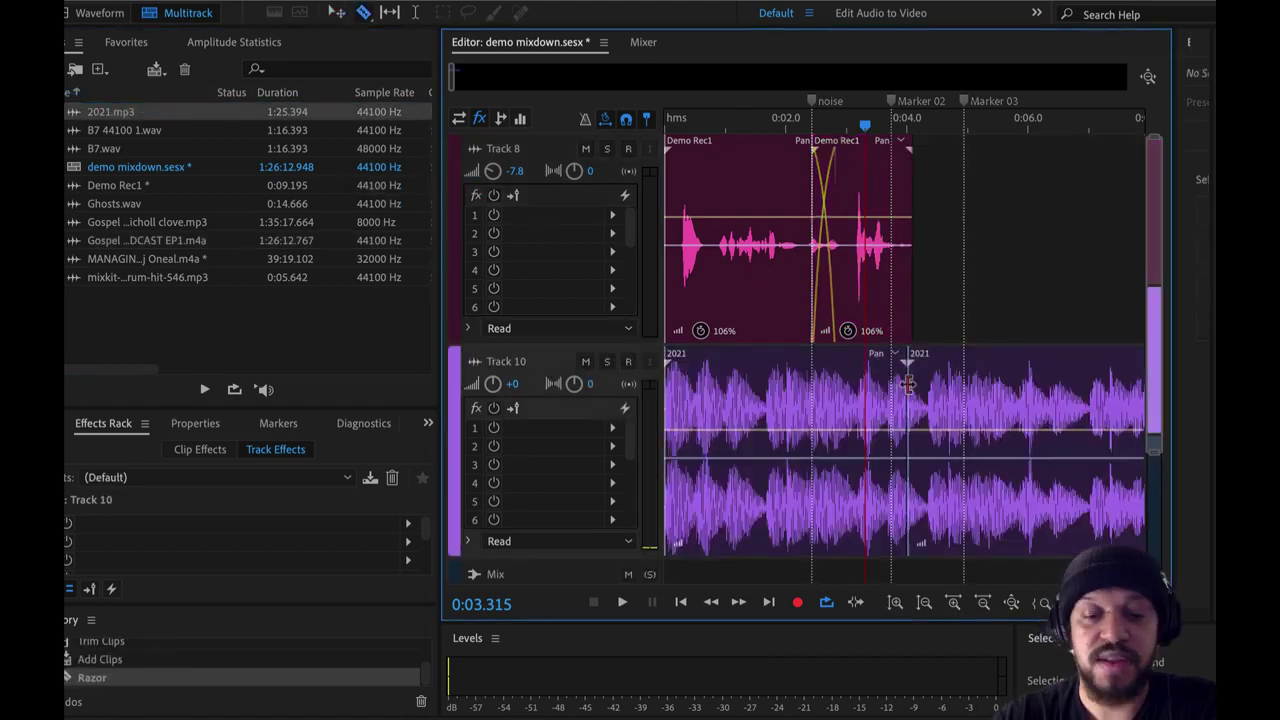
key(v)
click(997, 394)
key(Delete)
scroll(900, 390, up, 4)
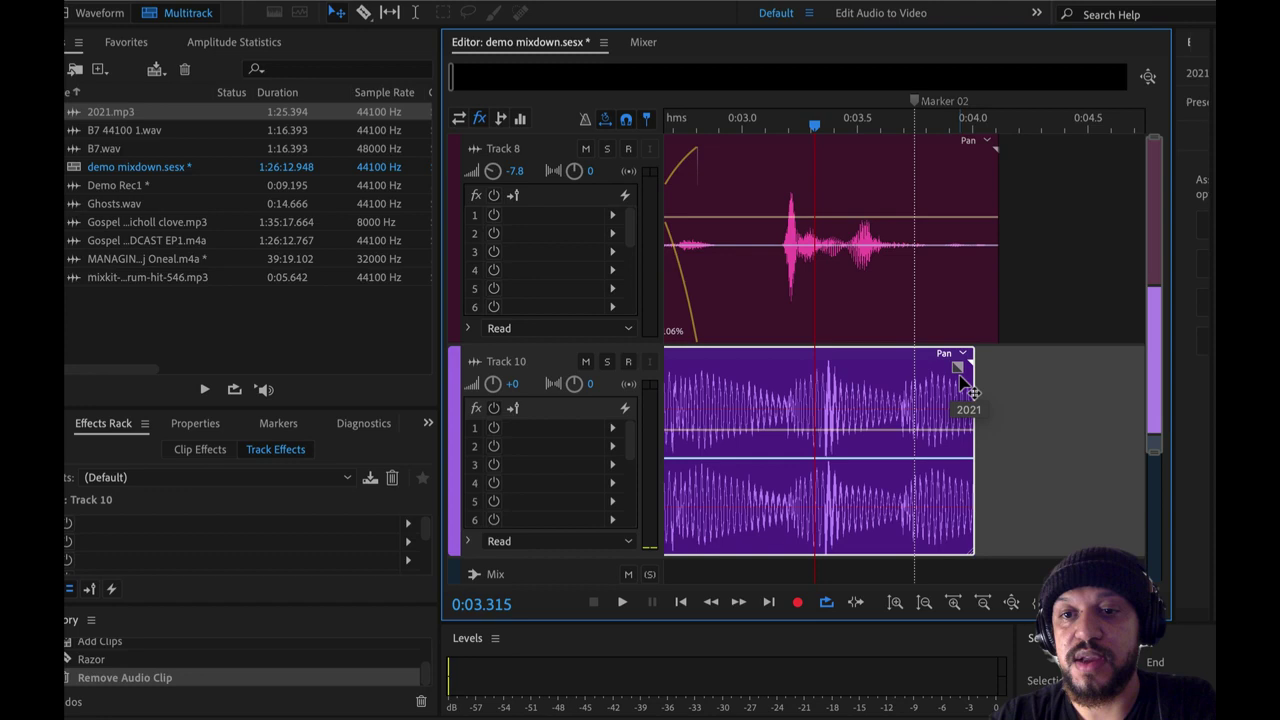
Fade the 2021 clip in and out, and turn Track 10 down to -41.4 dB.
mouse_move(958, 369)
mouse_down()
mouse_move(862, 372)
mouse_move(838, 470)
mouse_move(851, 280)
mouse_move(825, 516)
mouse_move(808, 350)
mouse_move(789, 366)
mouse_move(777, 434)
mouse_move(773, 380)
mouse_move(771, 414)
mouse_up()
scroll(777, 425, down, 1)
scroll(777, 425, left, 1)
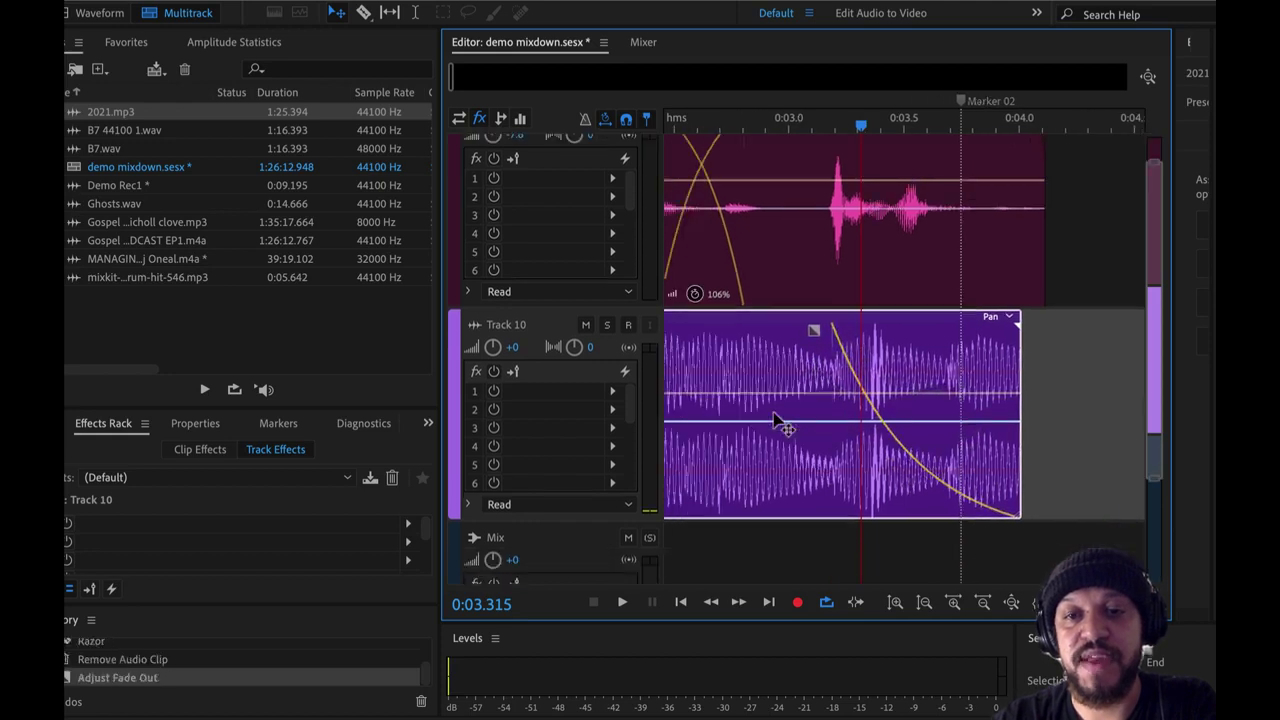
scroll(777, 420, down, 3)
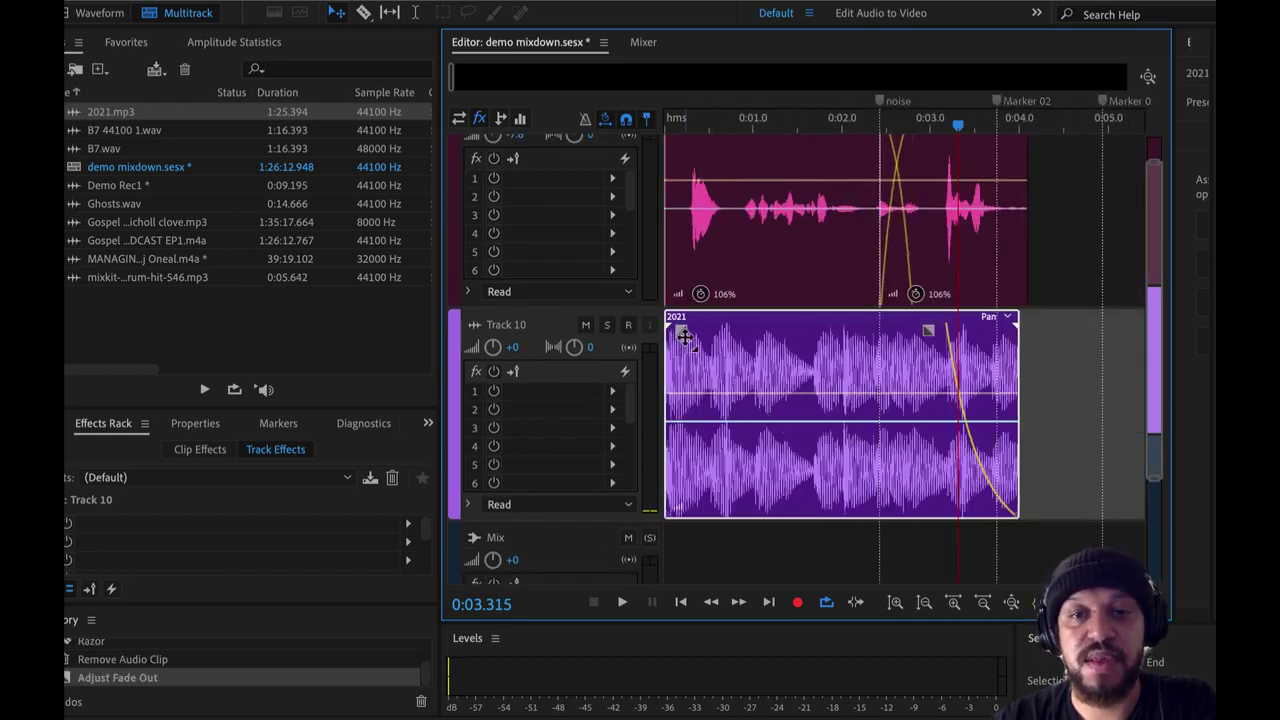
drag(678, 330, 745, 350)
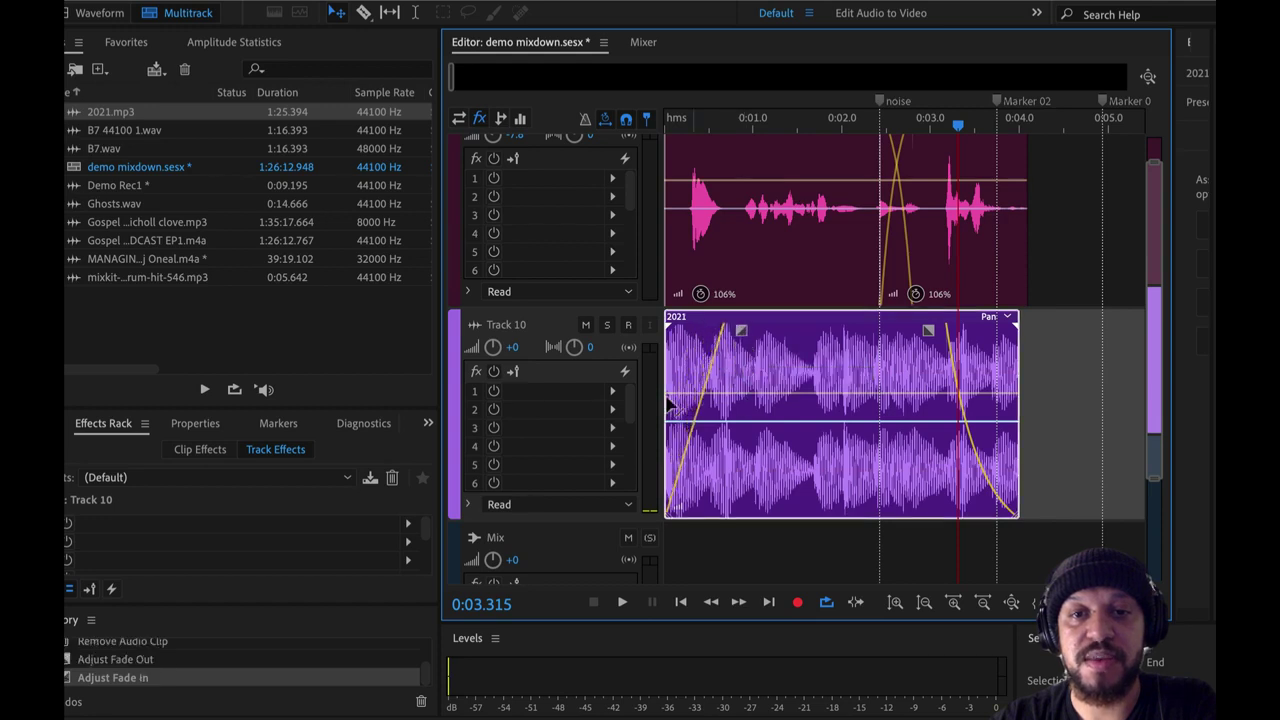
drag(492, 347, 457, 350)
key(space)
Shorten the 2021 clip's fades and move the second Demo Rec1 clip later.
drag(741, 330, 708, 330)
drag(928, 330, 950, 330)
drag(958, 256, 990, 258)
scroll(1050, 250, down, 3)
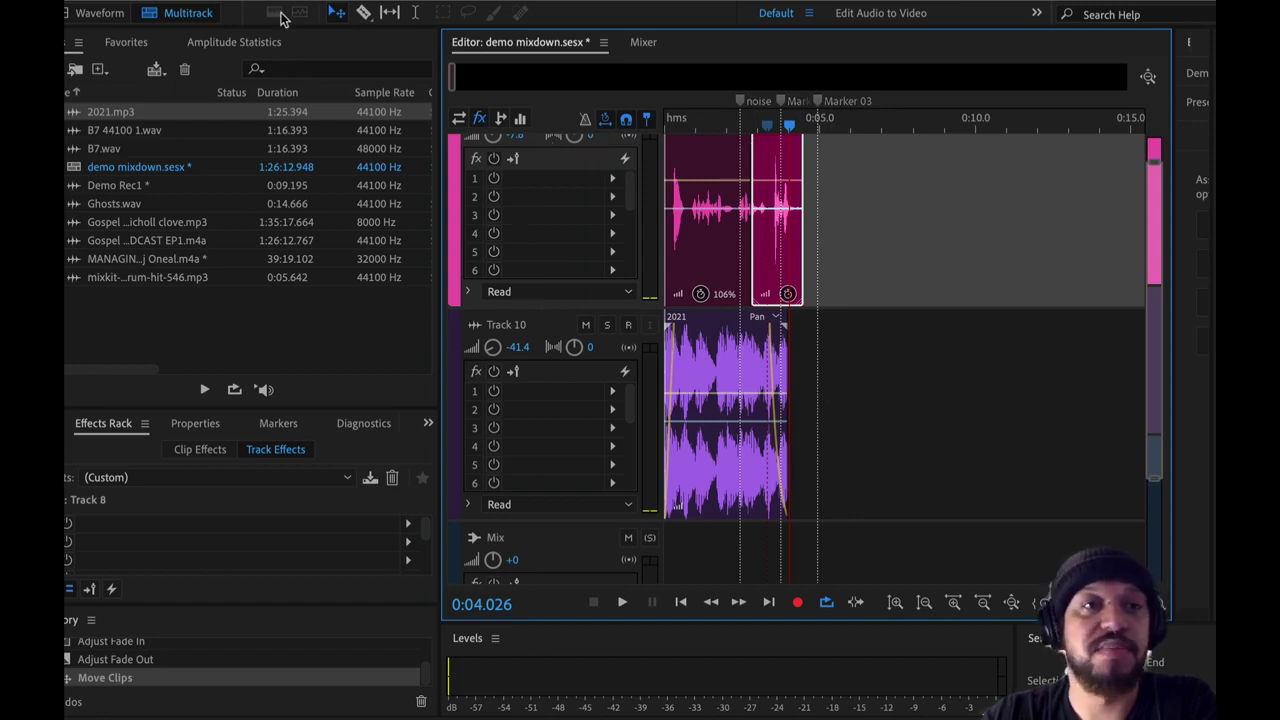
Open the entire-session Multitrack Mixdown export, set to demo mixdown_mixdown.wav as Wave PCM.
click(170, 2)
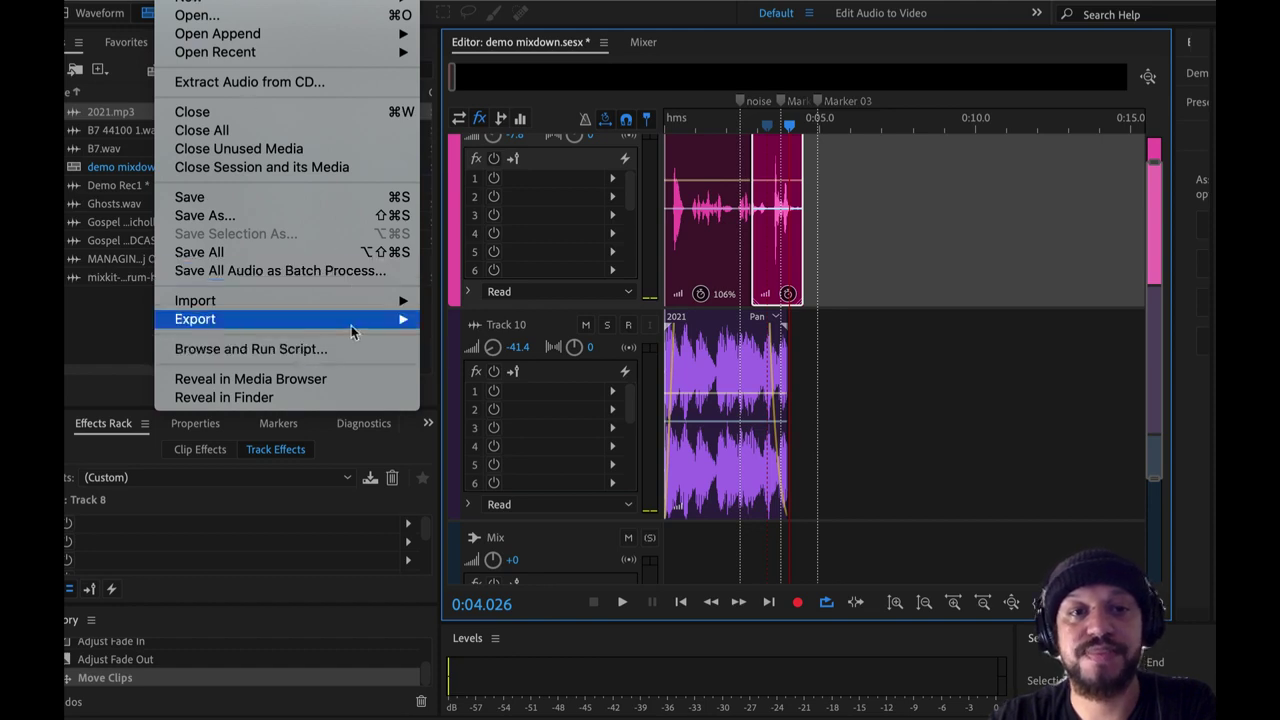
mouse_move(359, 324)
mouse_move(578, 408)
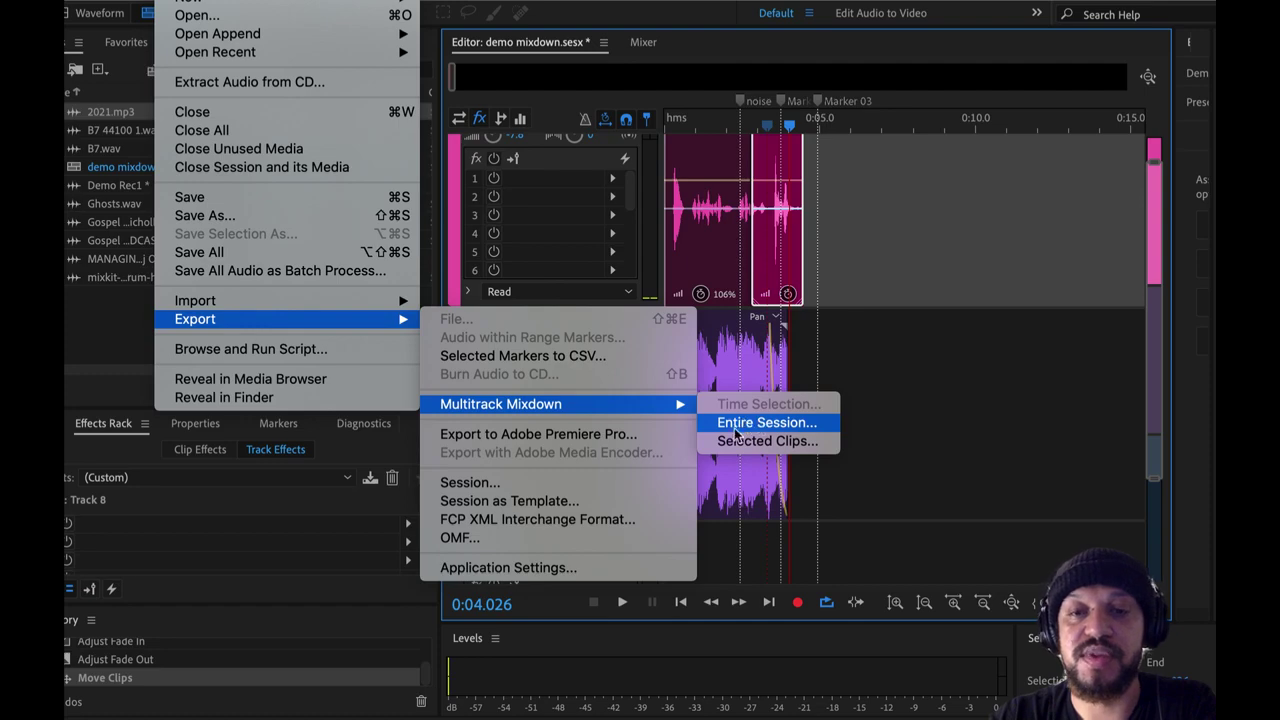
click(777, 427)
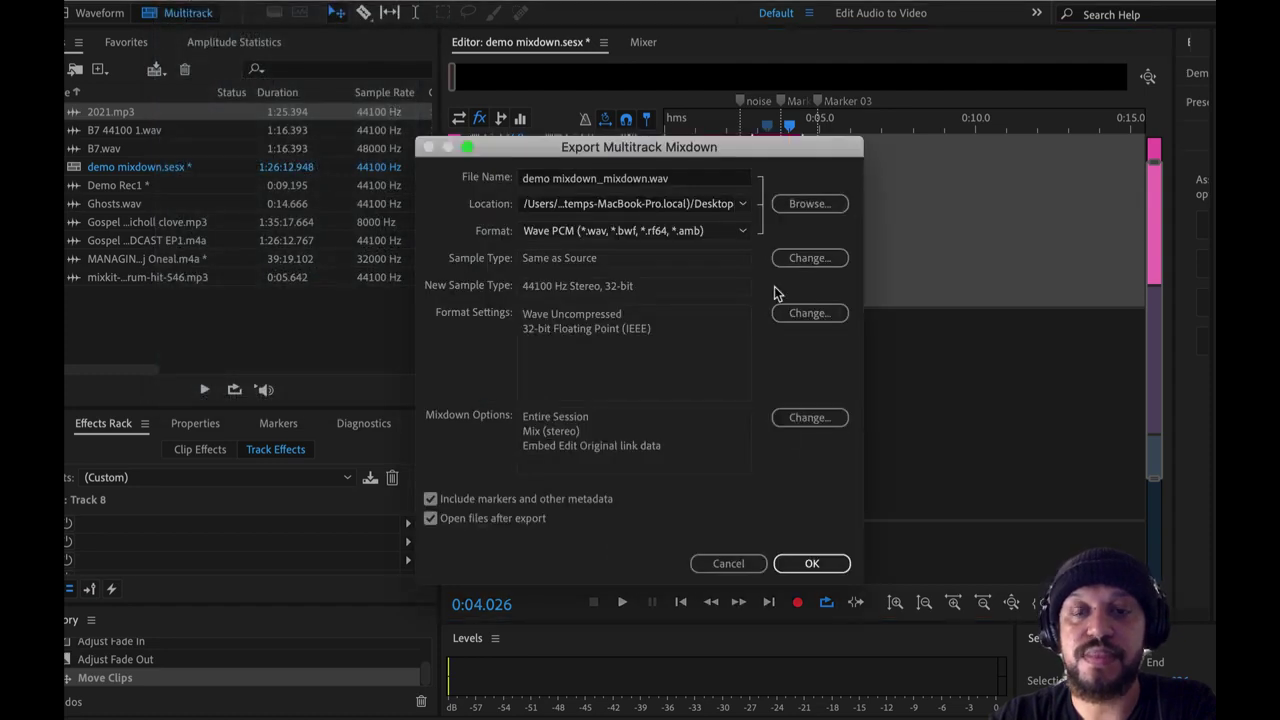
drag(784, 151, 585, 206)
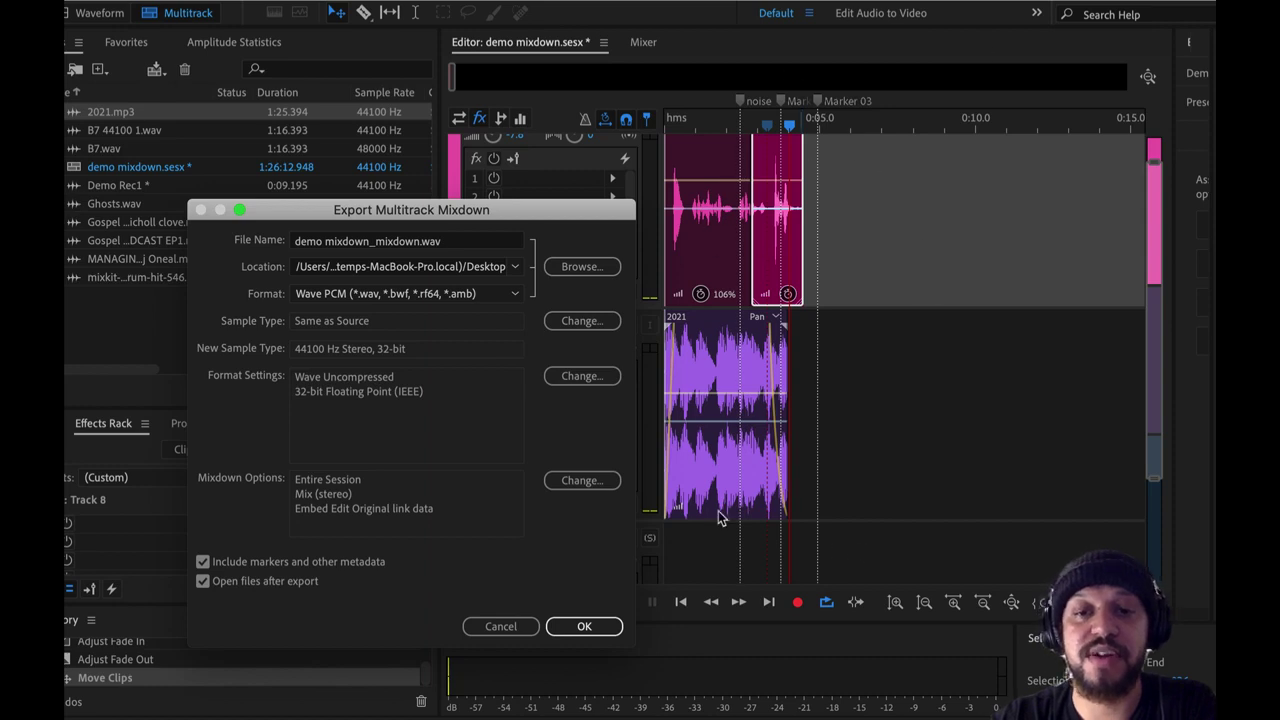
Cancel the mixdown export and play back the session.
click(503, 627)
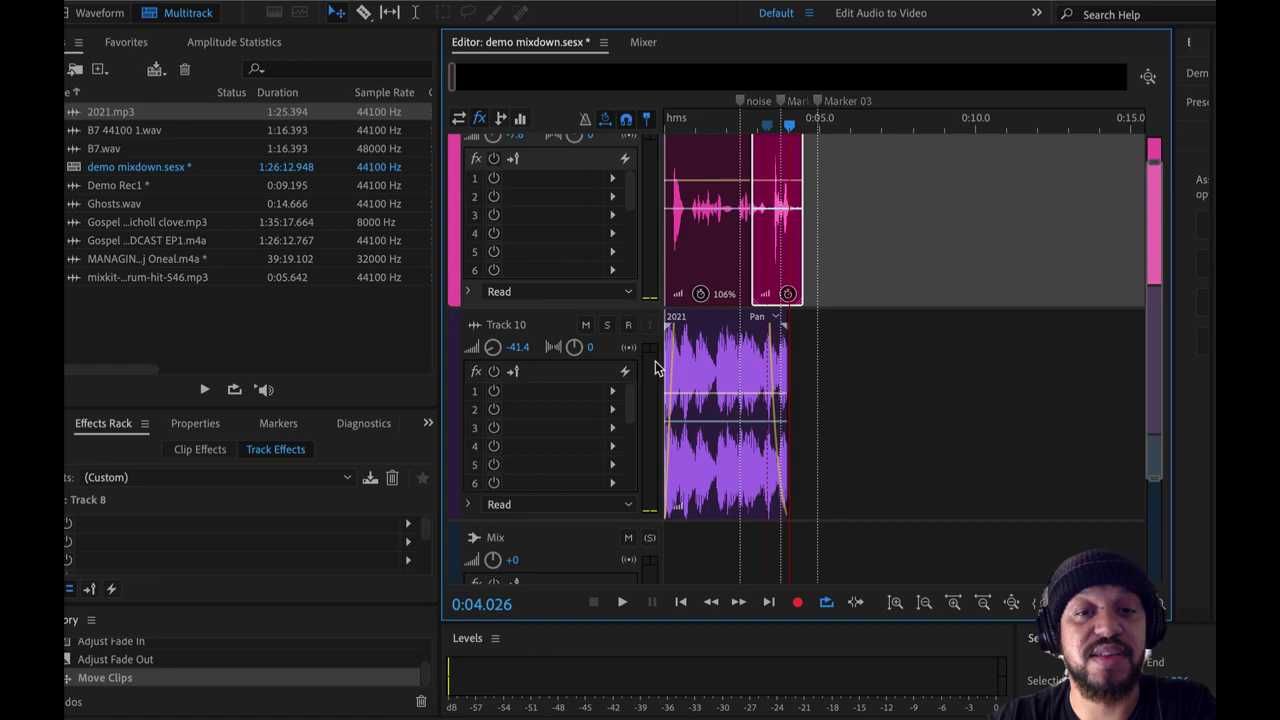
scroll(817, 426, down, 3)
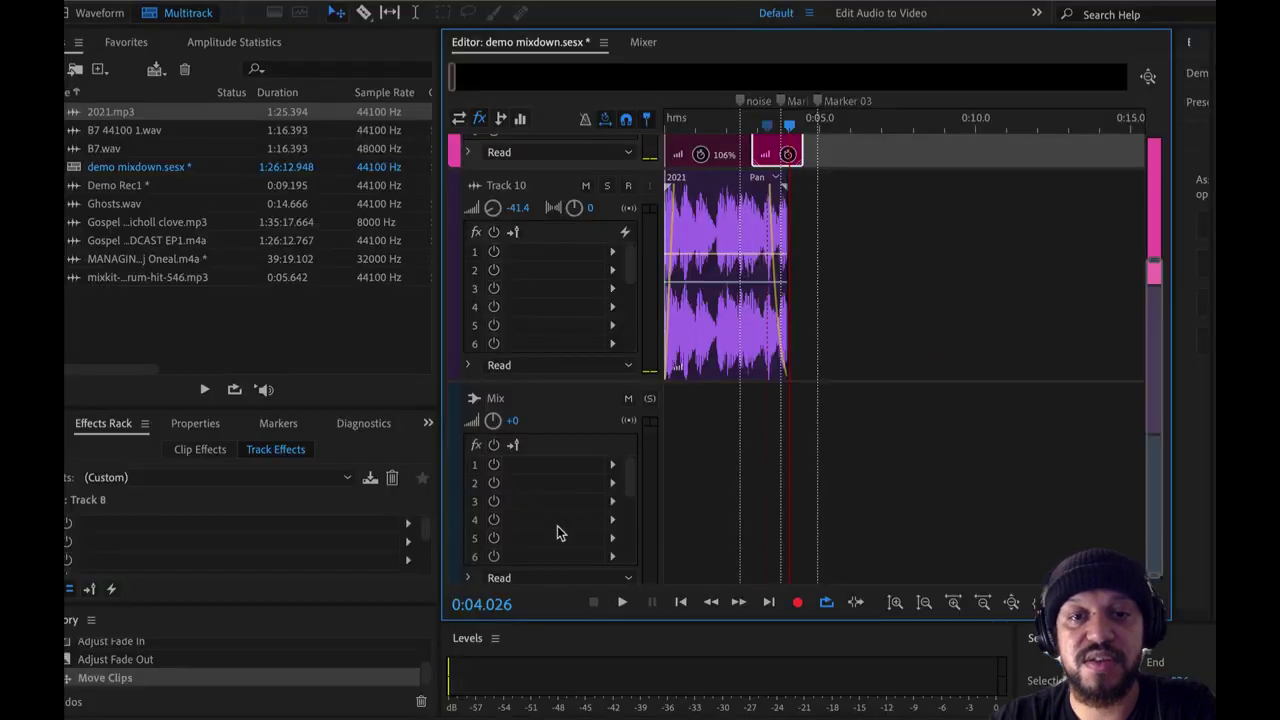
key(space)
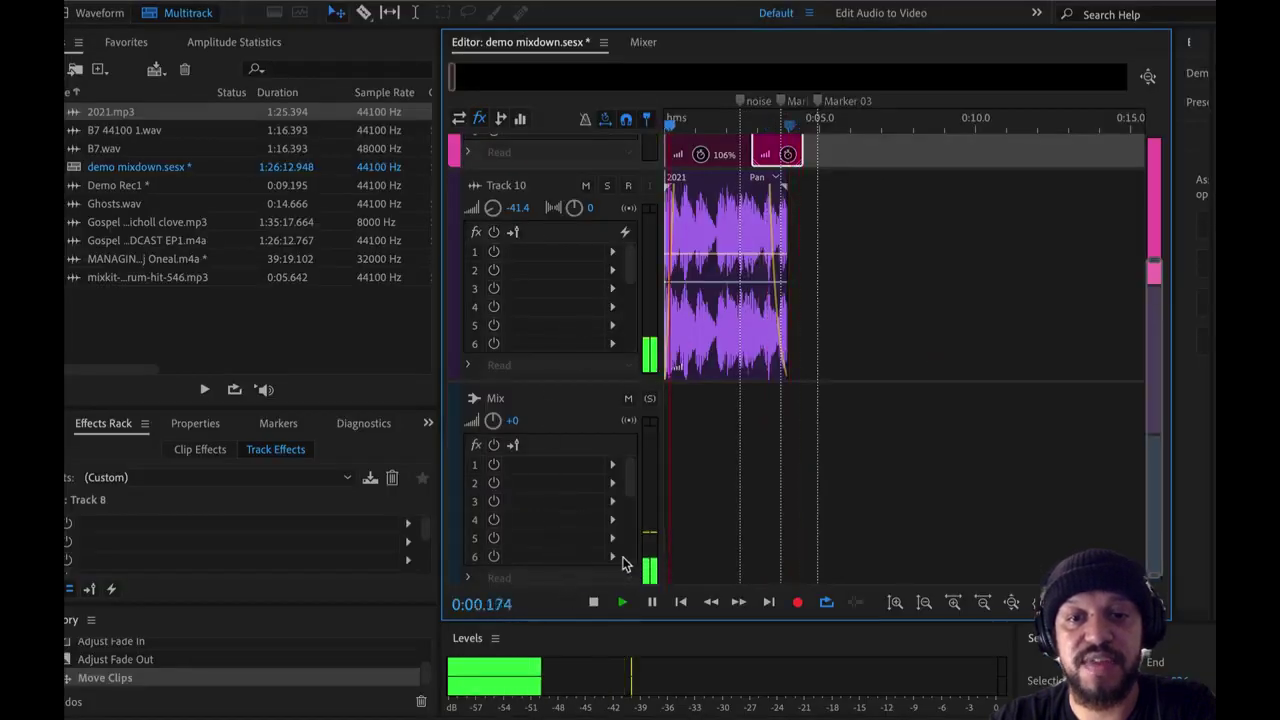
key(space)
Open the Mix track's effect list at Amplitude and Compression.
click(613, 463)
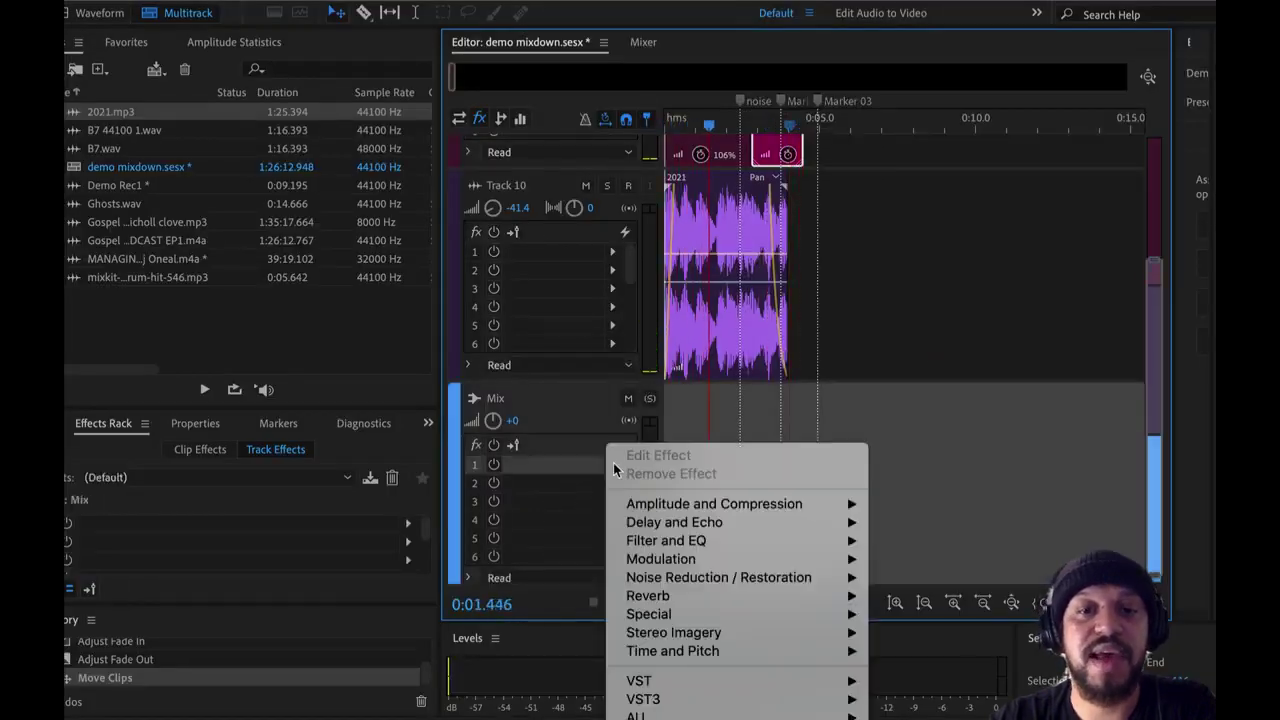
mouse_move(771, 594)
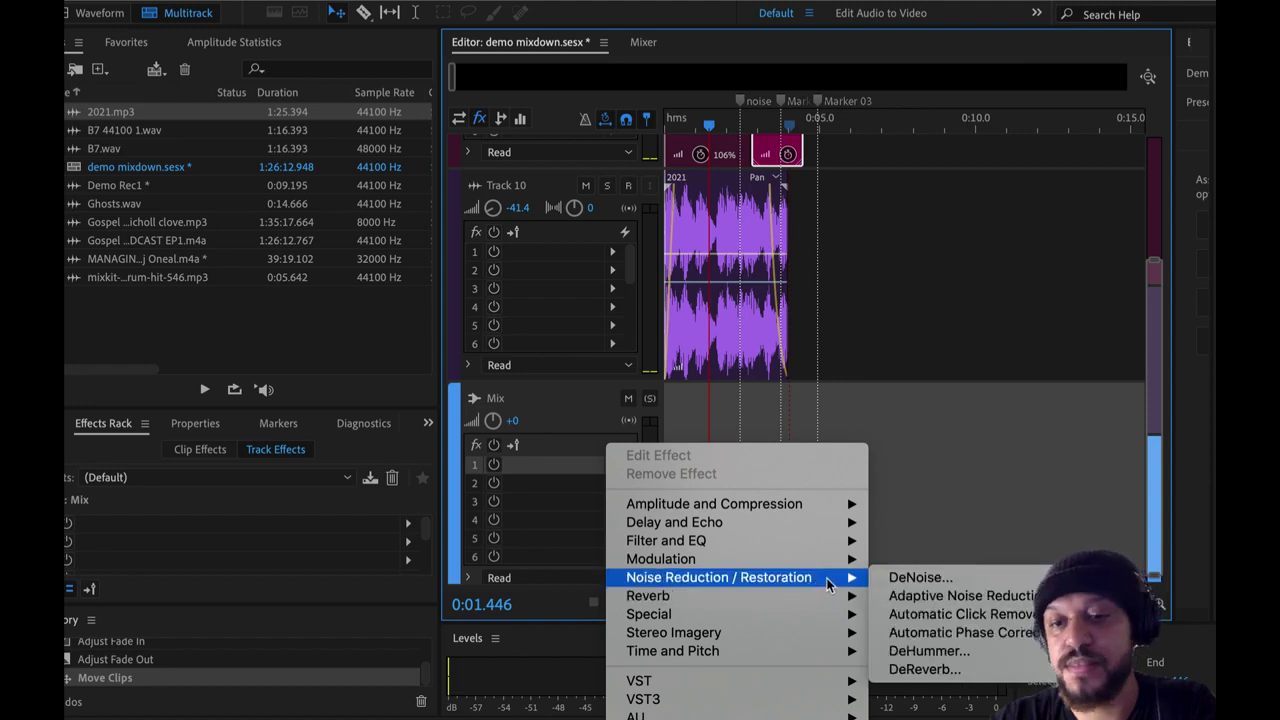
mouse_move(838, 511)
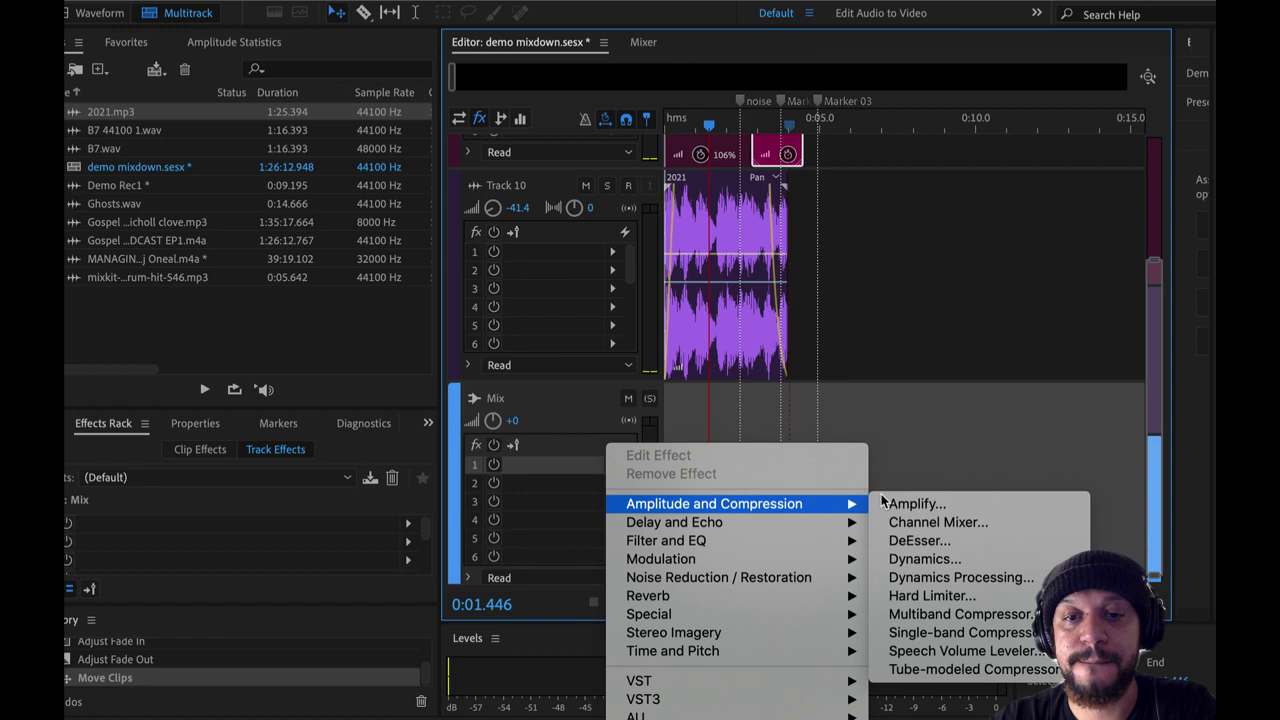
Add a Heavy-preset Hard Limiter to the Mix track at -3.9 dB with 15 dB boost, and preview it.
click(932, 596)
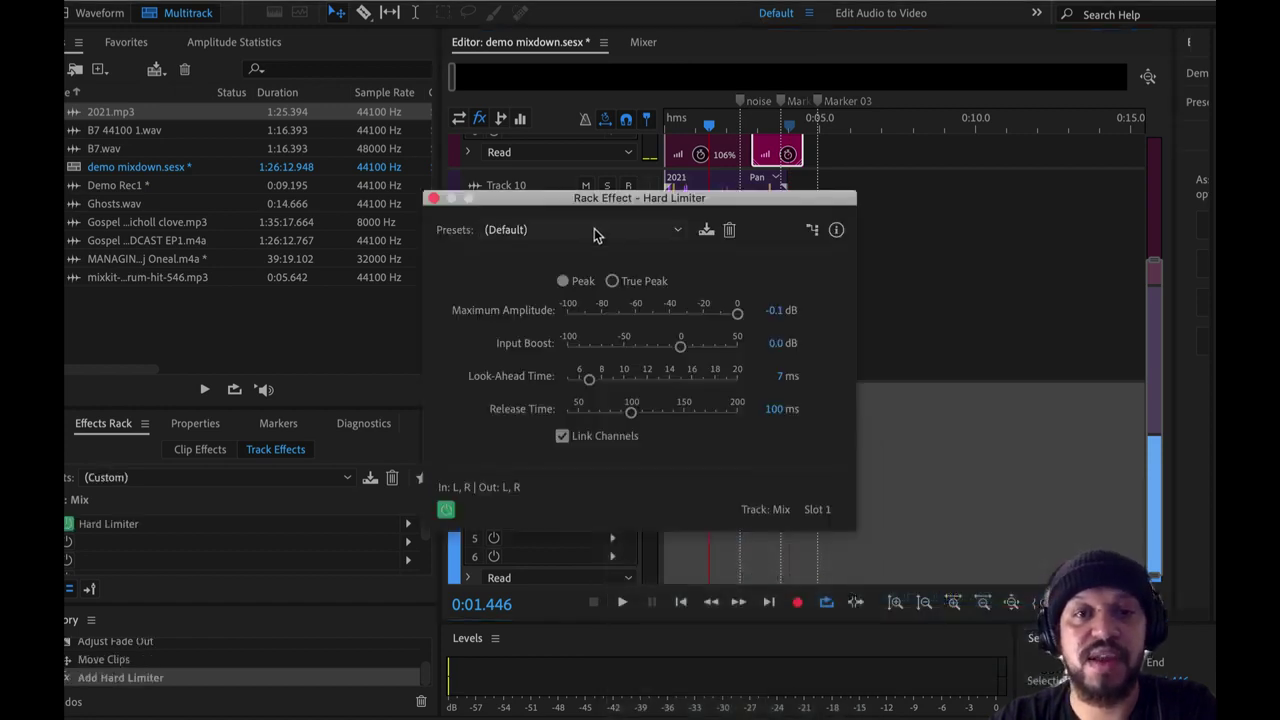
click(594, 229)
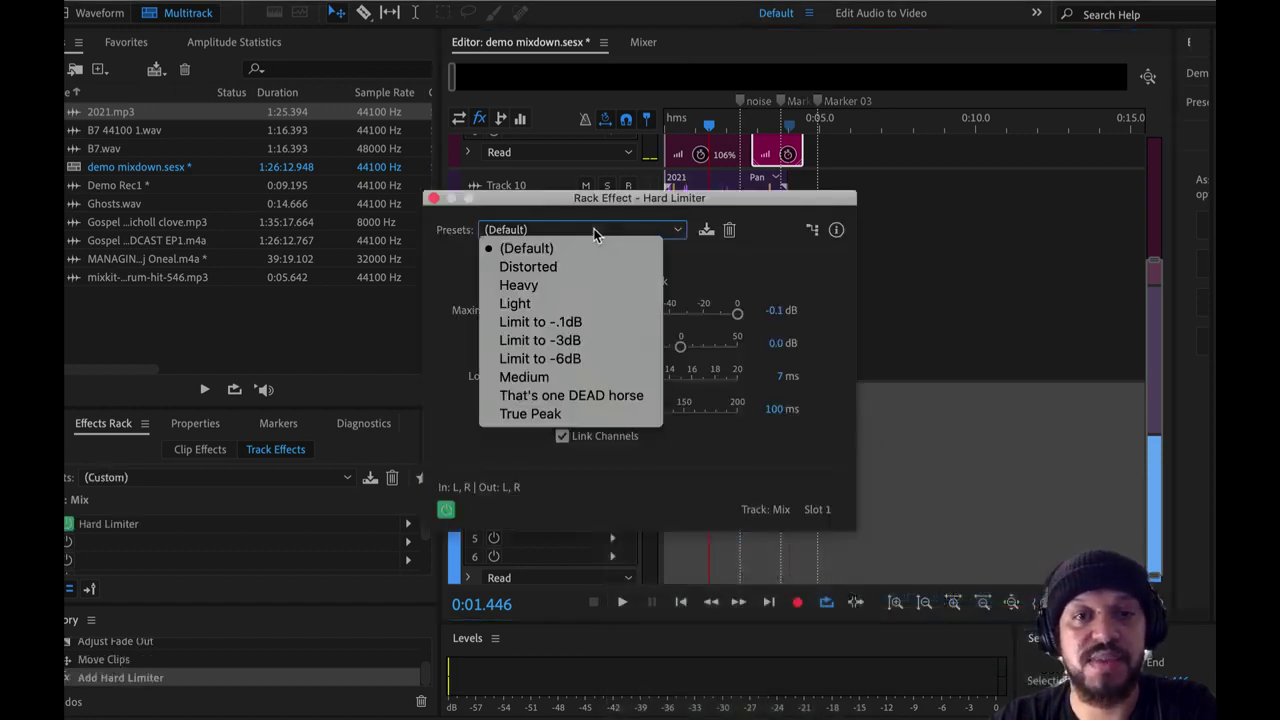
click(555, 285)
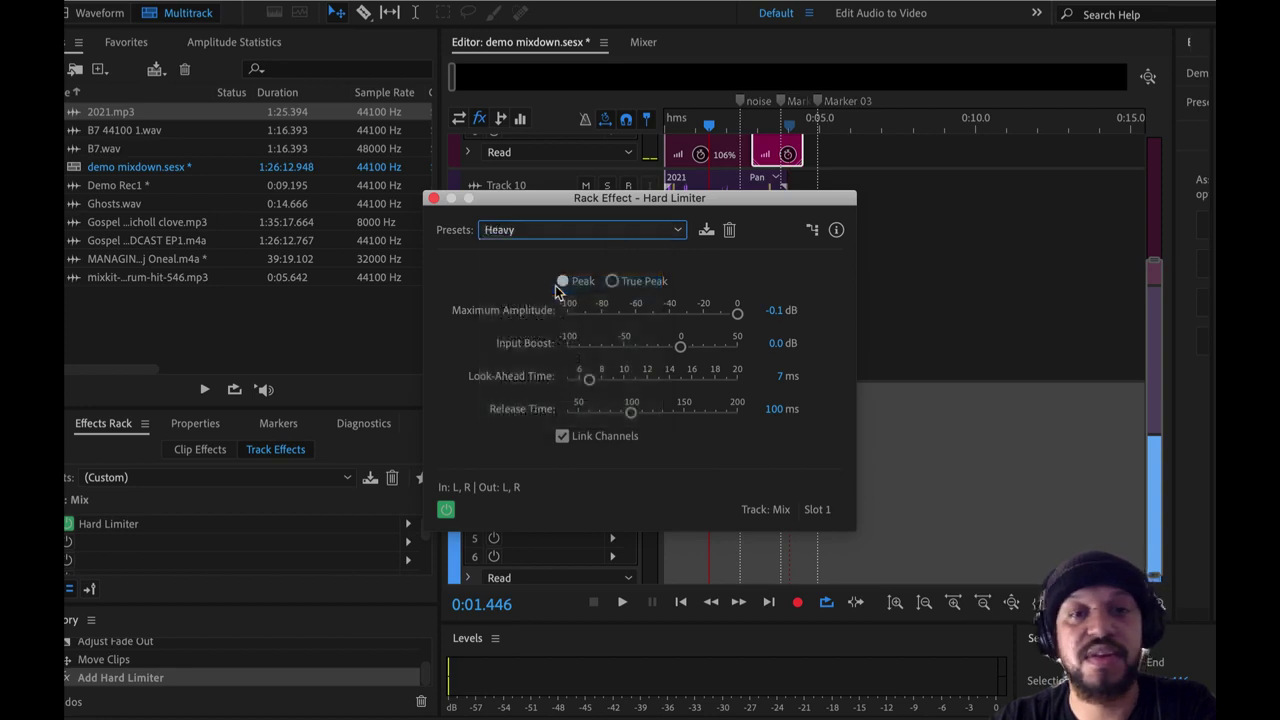
key(space)
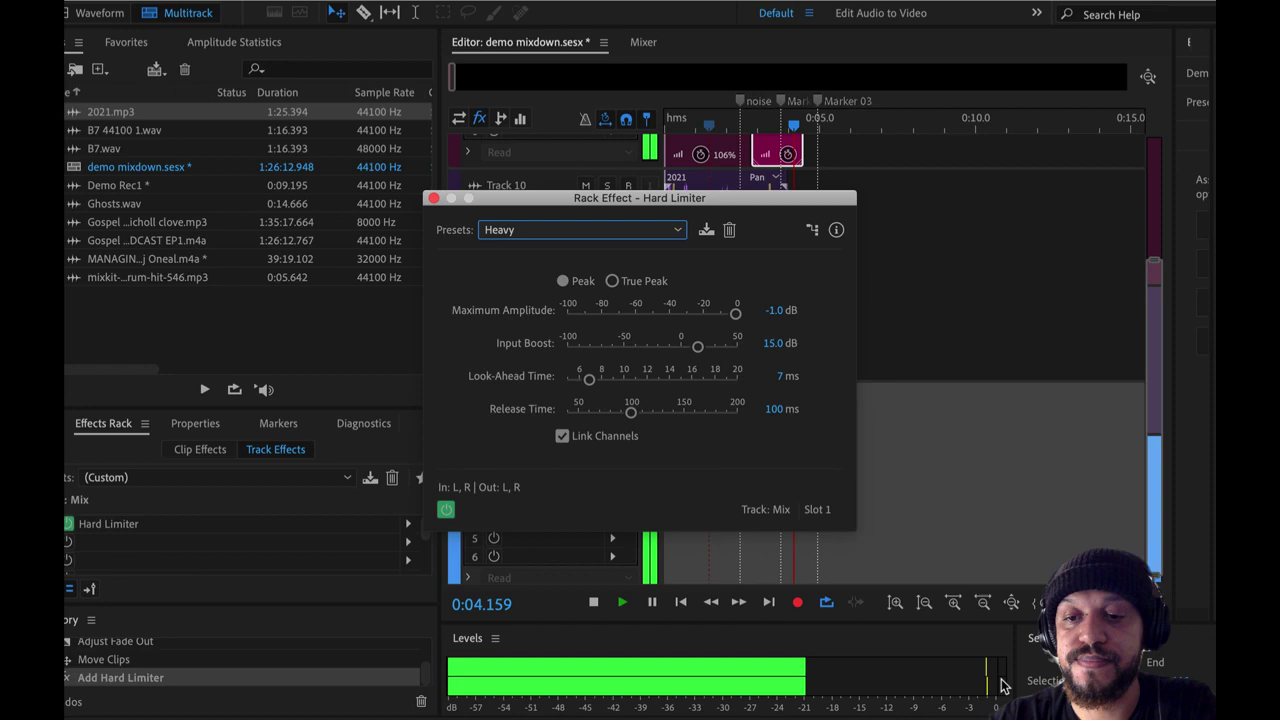
key(space)
click(736, 315)
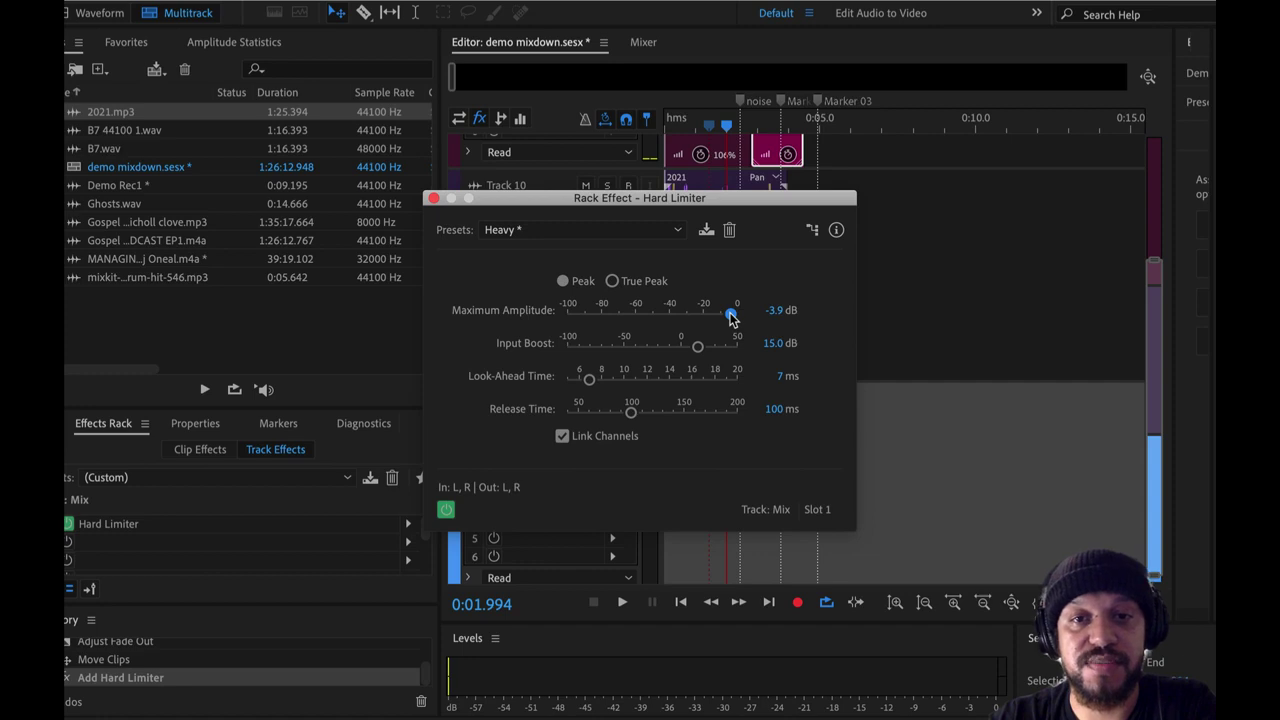
key(space)
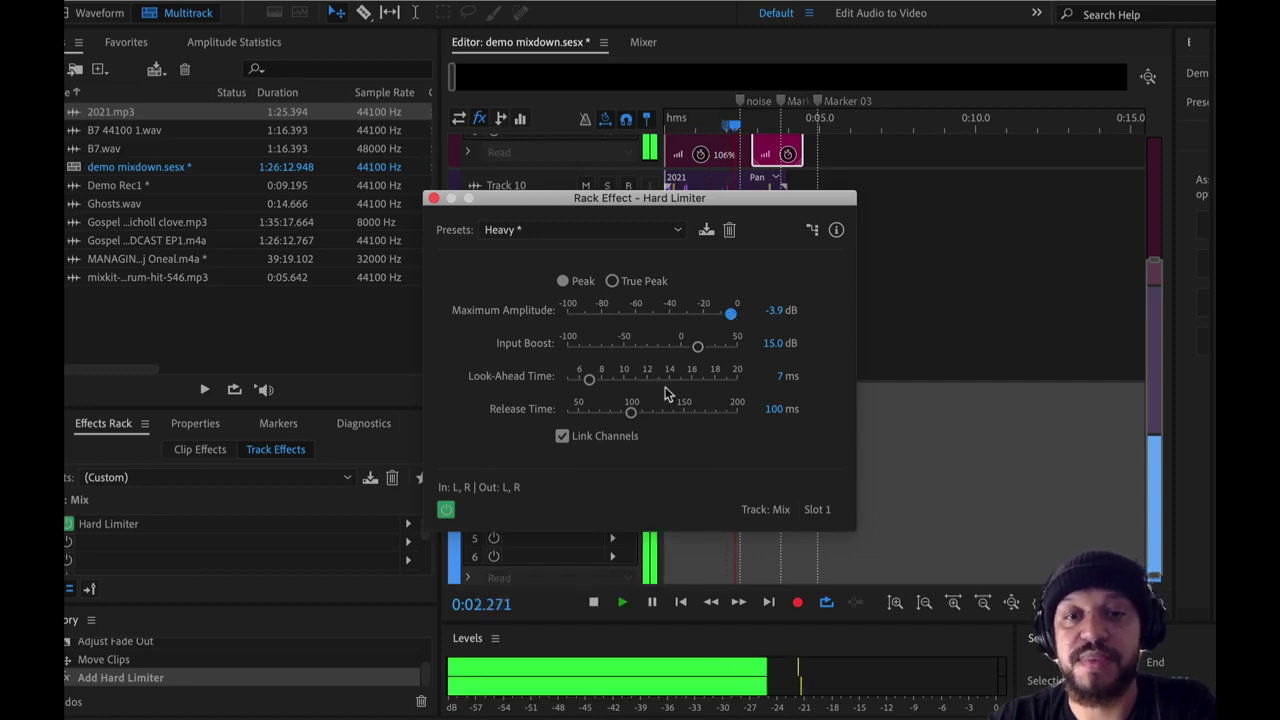
key(space)
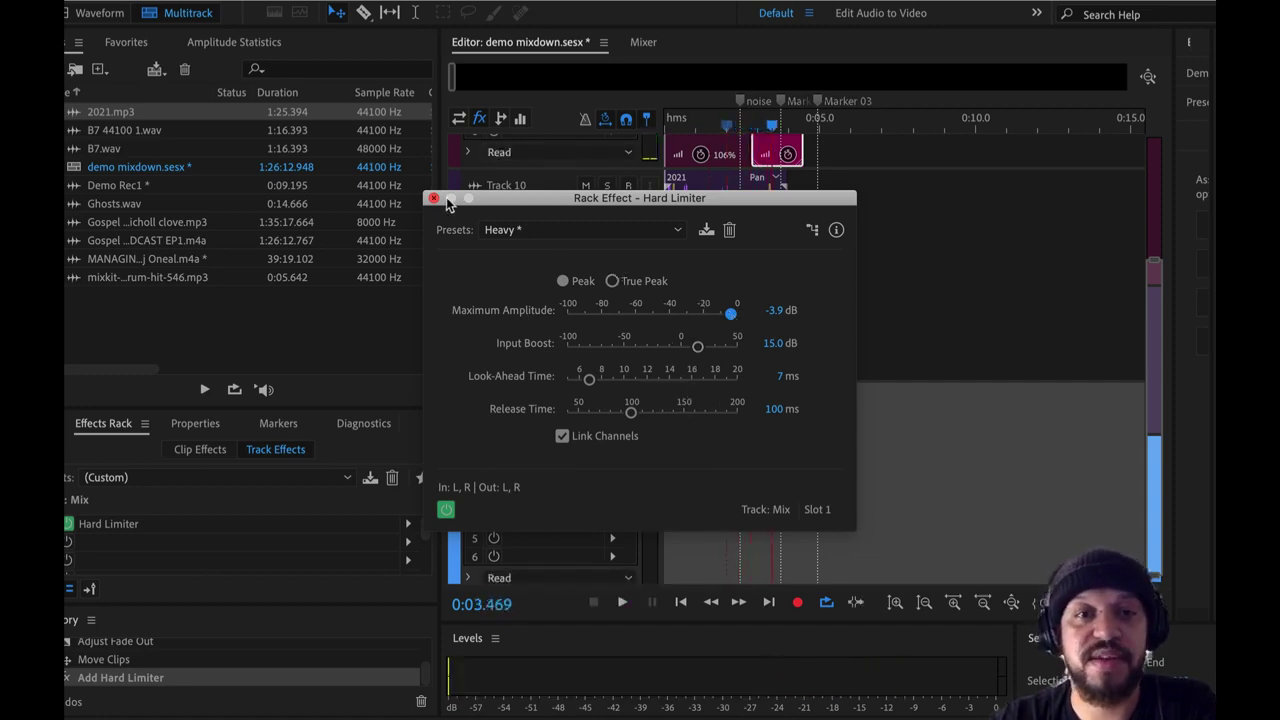
Close the limiter and start an entire-session Multitrack Mixdown export.
click(434, 198)
click(170, 2)
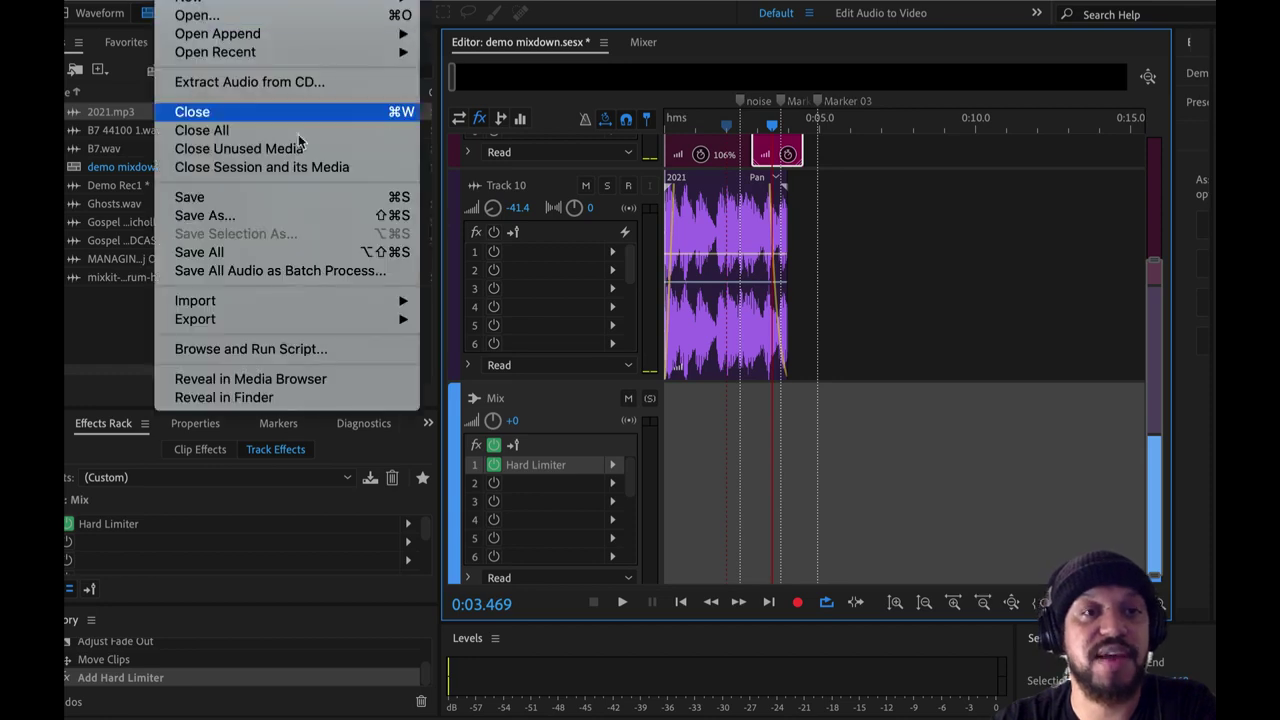
mouse_move(395, 320)
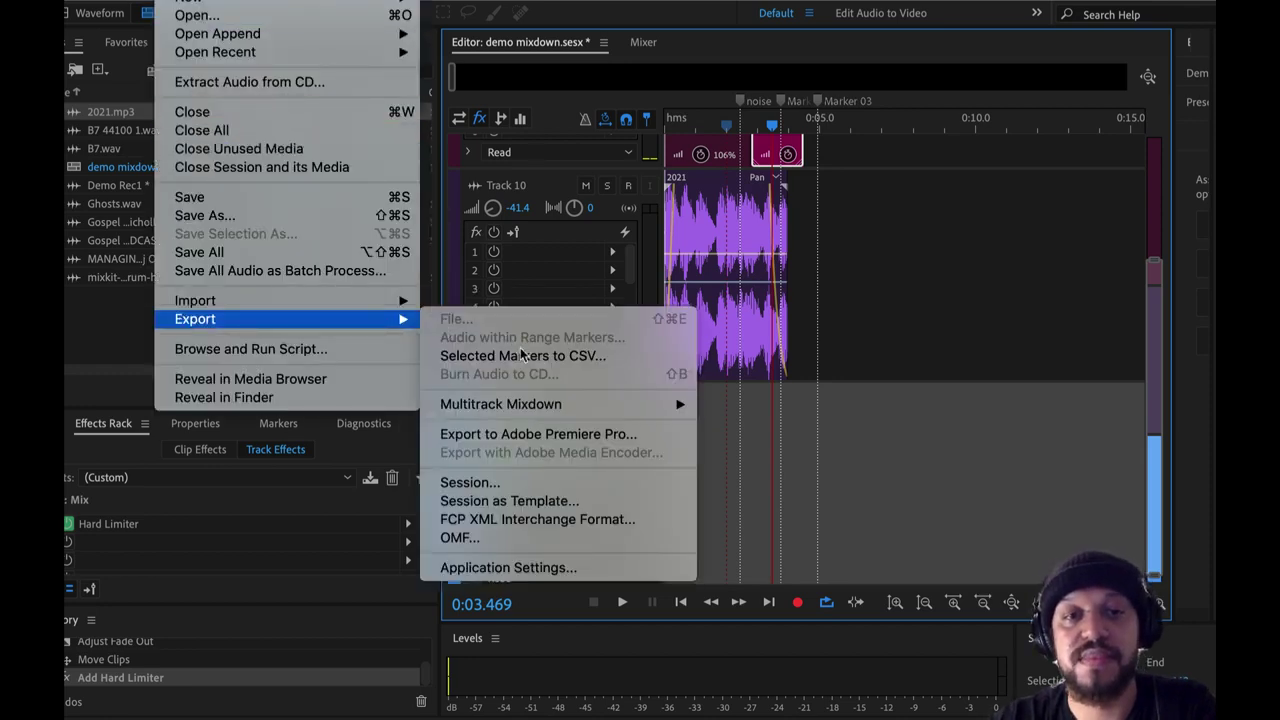
mouse_move(530, 408)
click(765, 422)
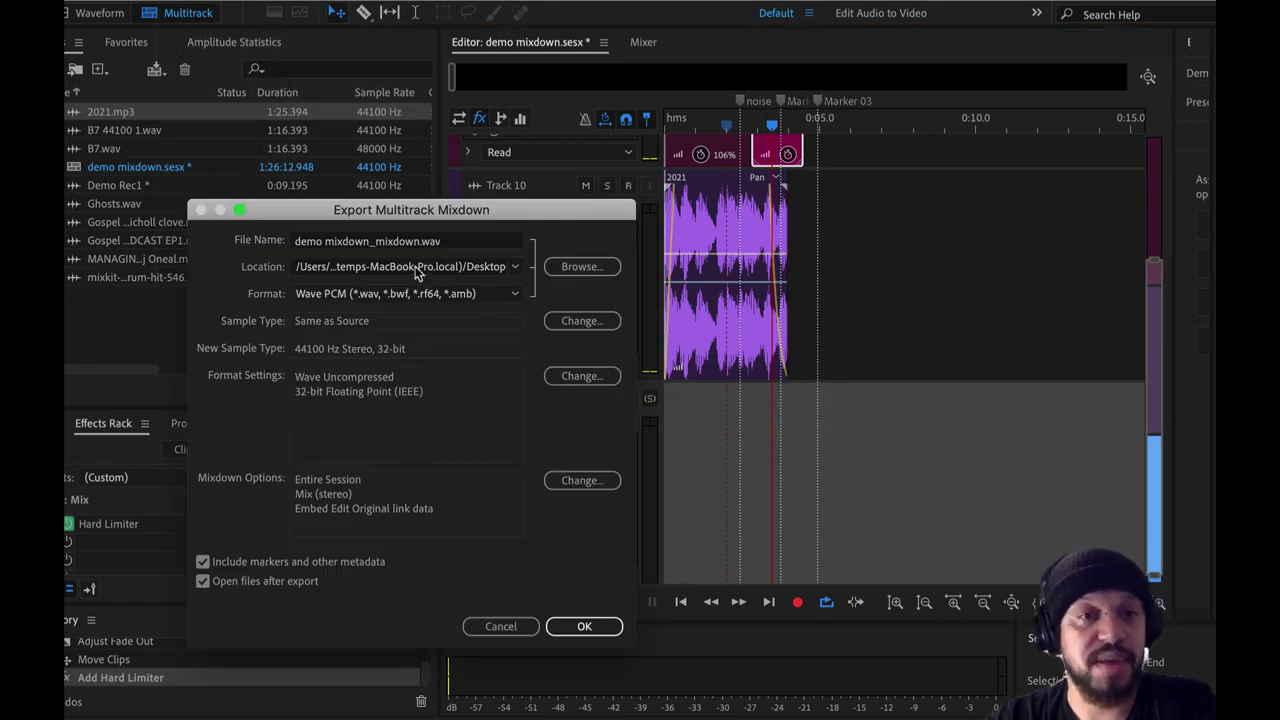
Name the mixdown 'mixdown demo', keep Wave PCM, and export it to the Desktop.
click(415, 241)
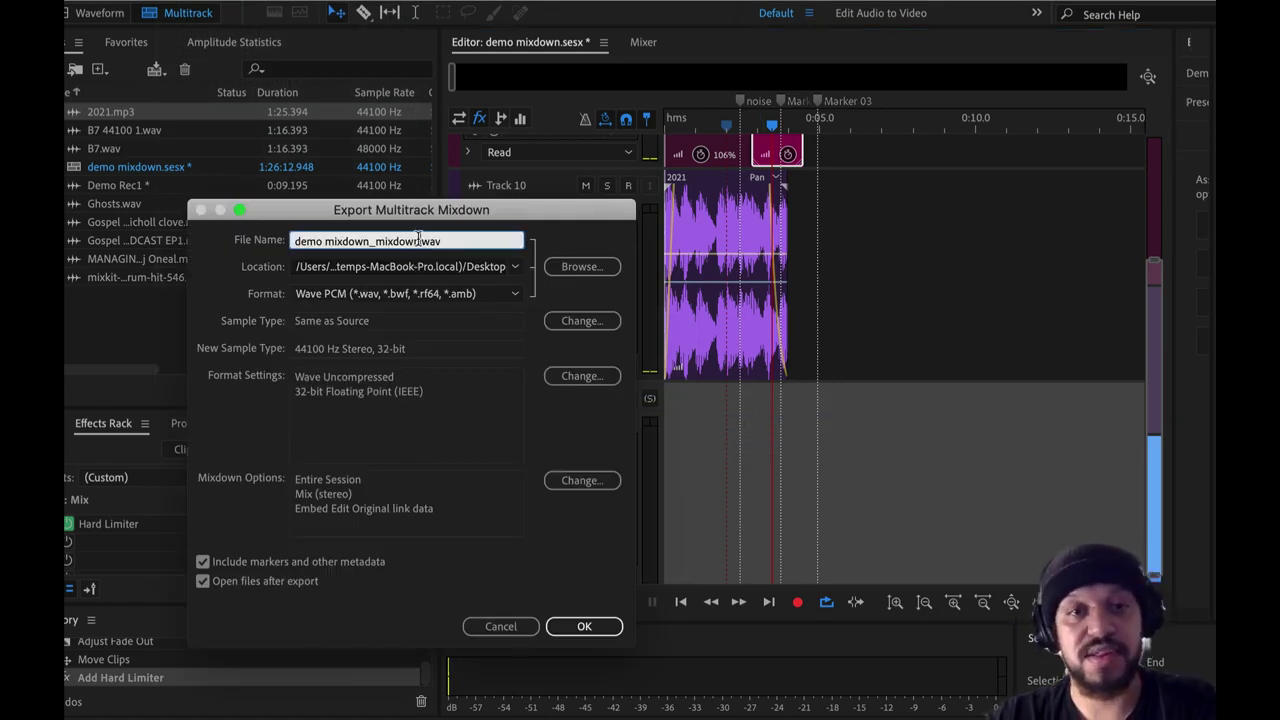
drag(420, 241, 287, 234)
text(mix)
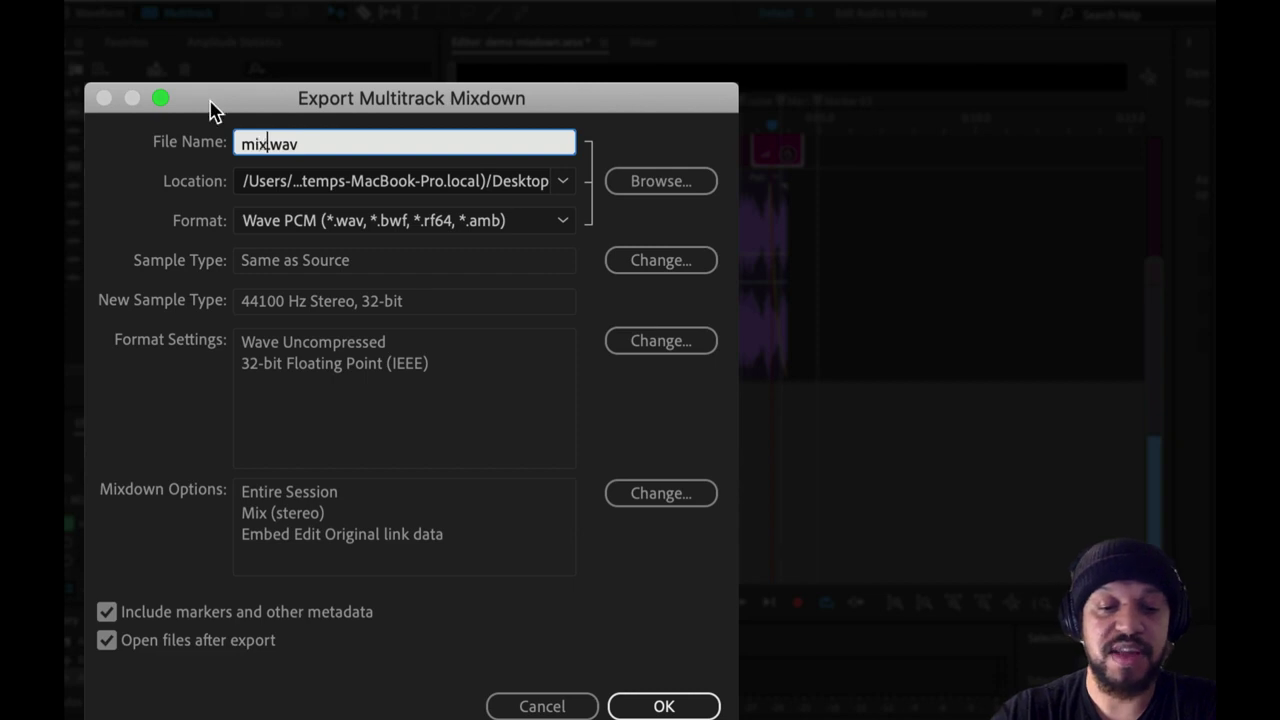
text(down)
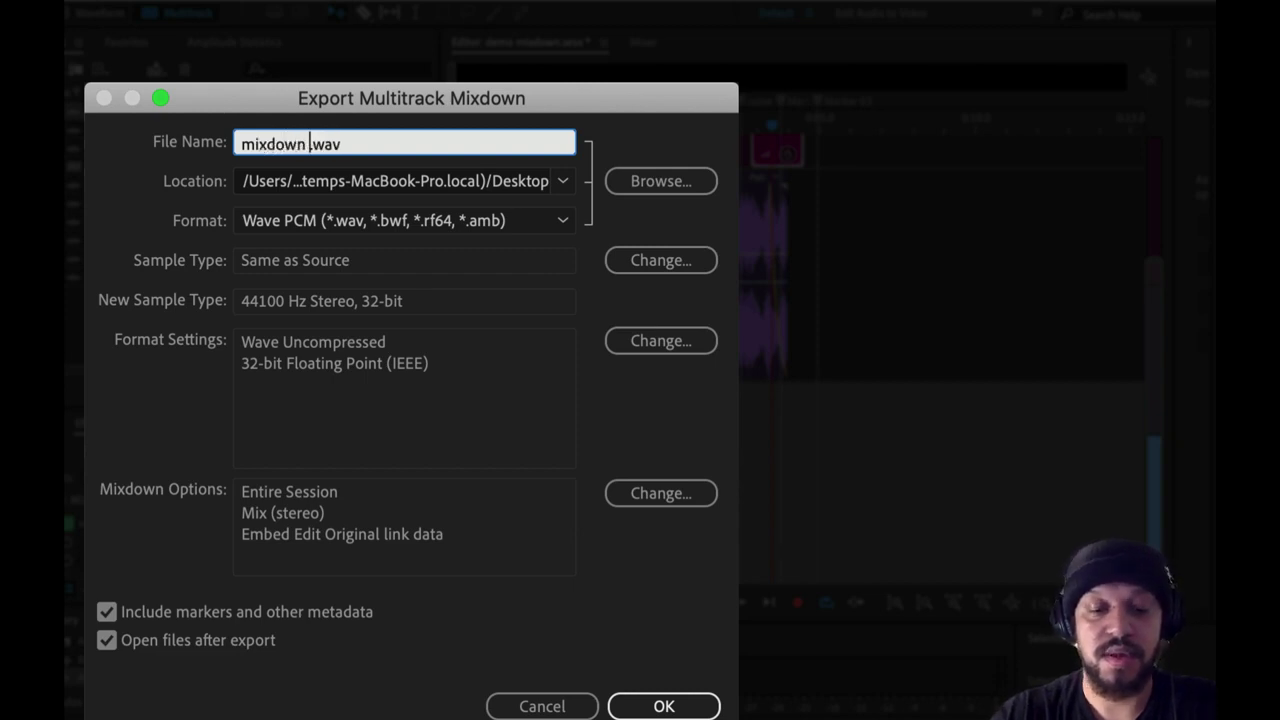
text( de)
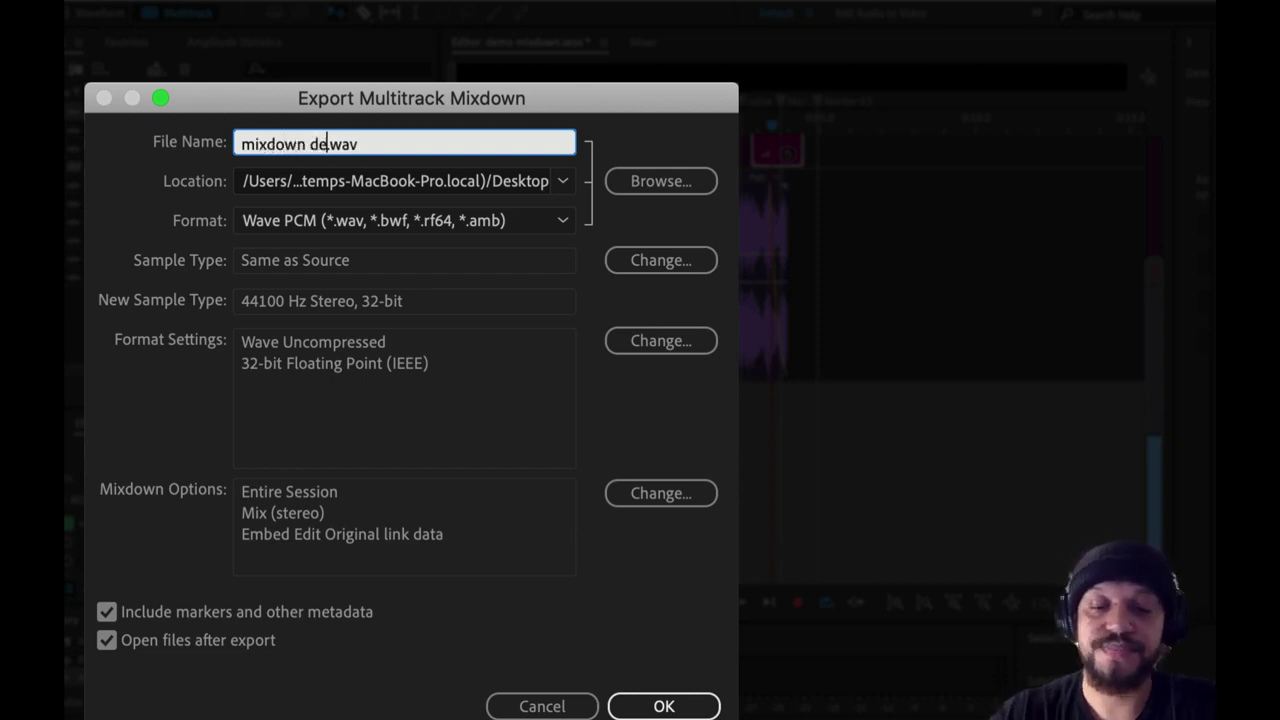
text(mo)
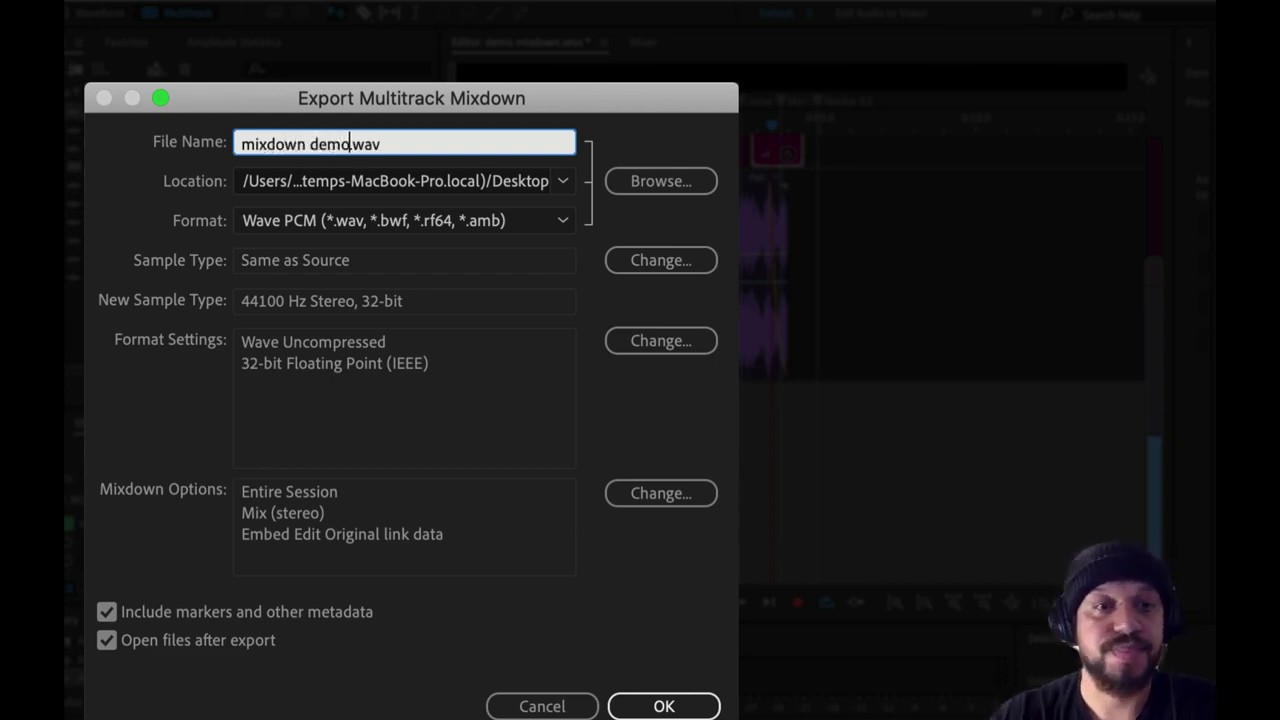
click(422, 222)
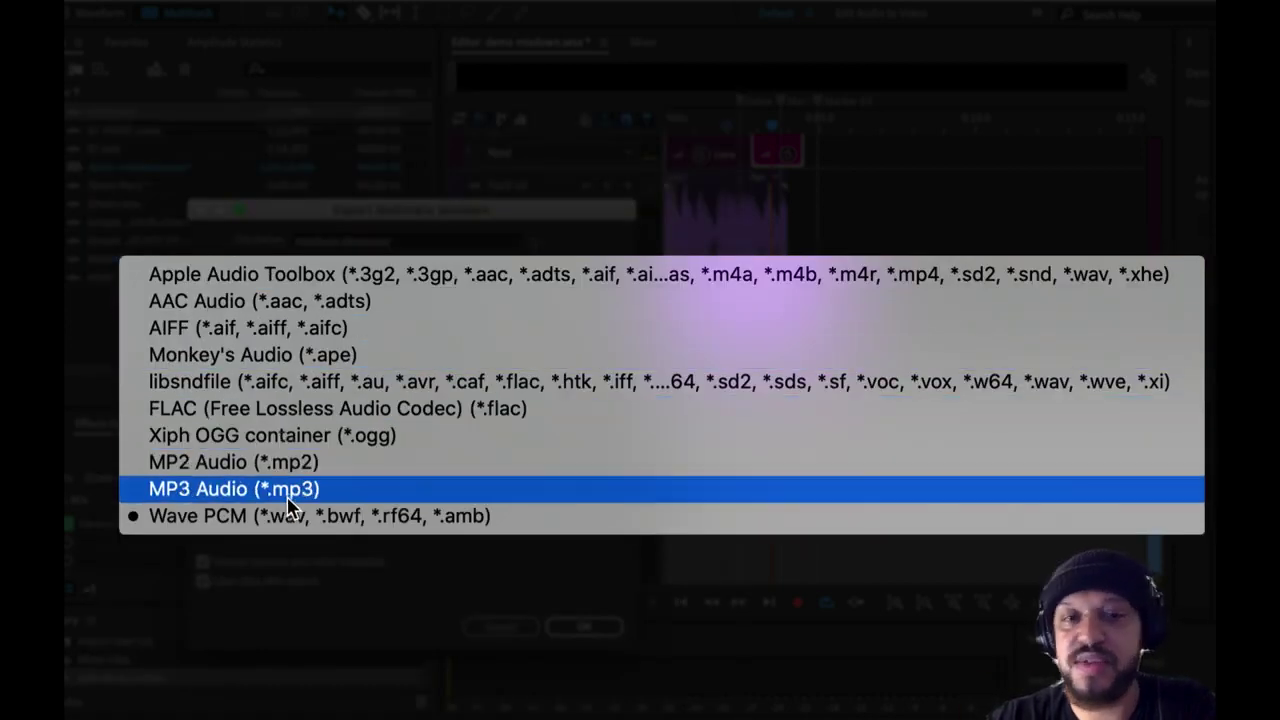
click(566, 558)
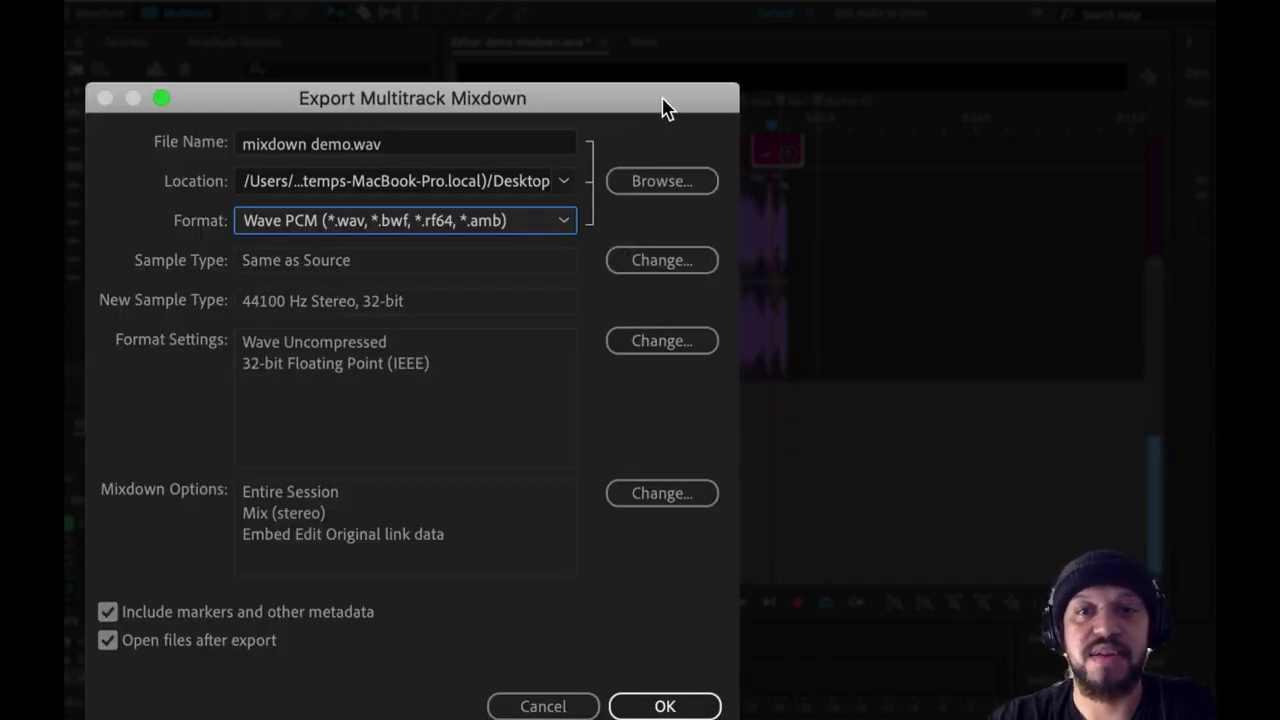
drag(663, 109, 591, 109)
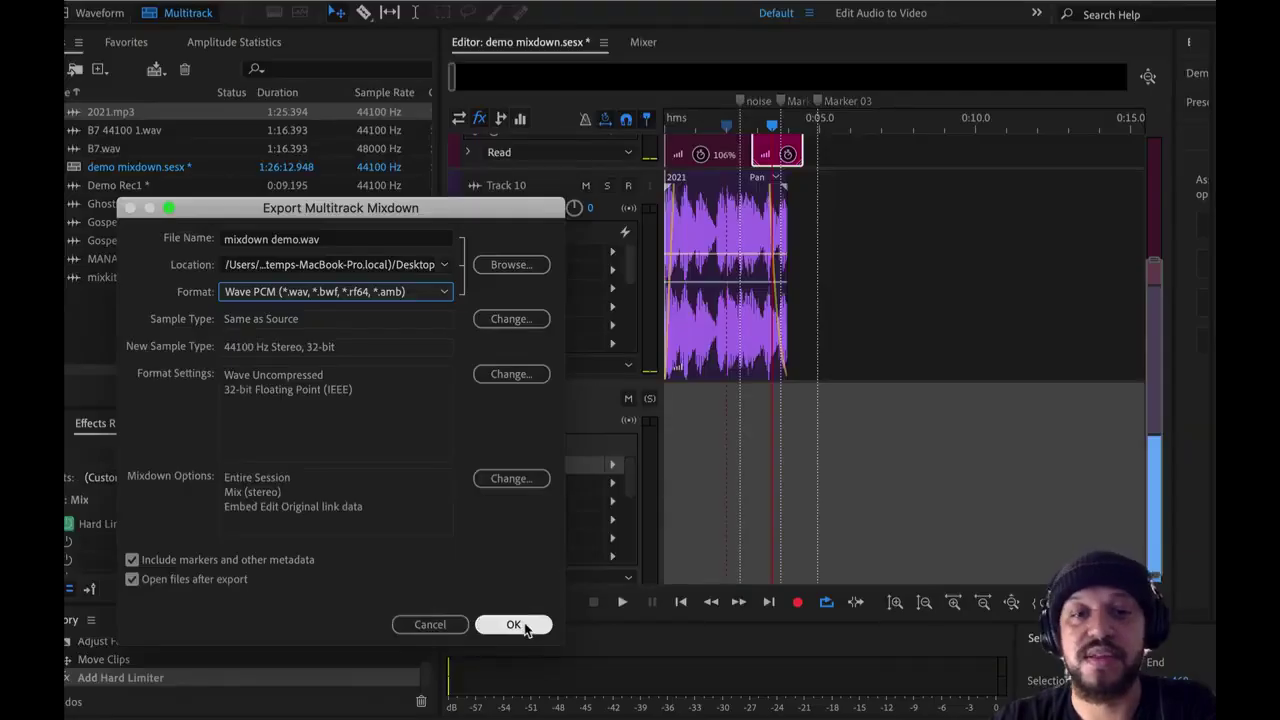
click(497, 266)
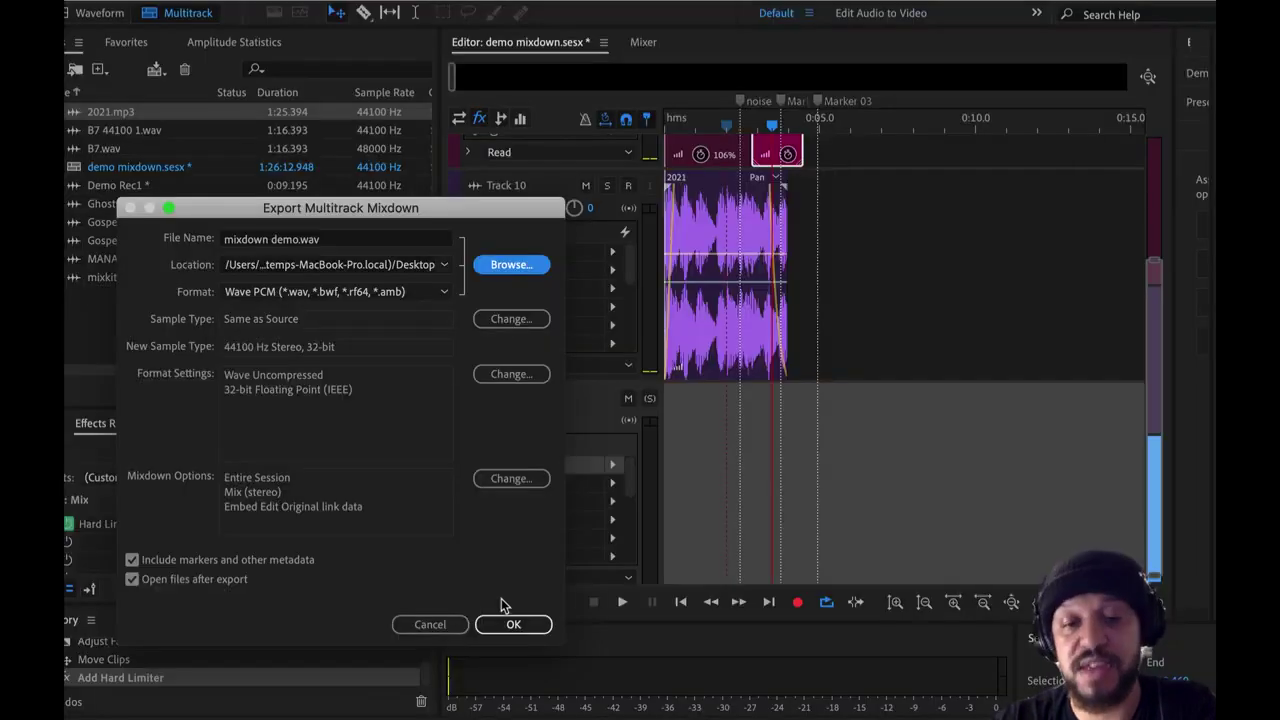
click(509, 622)
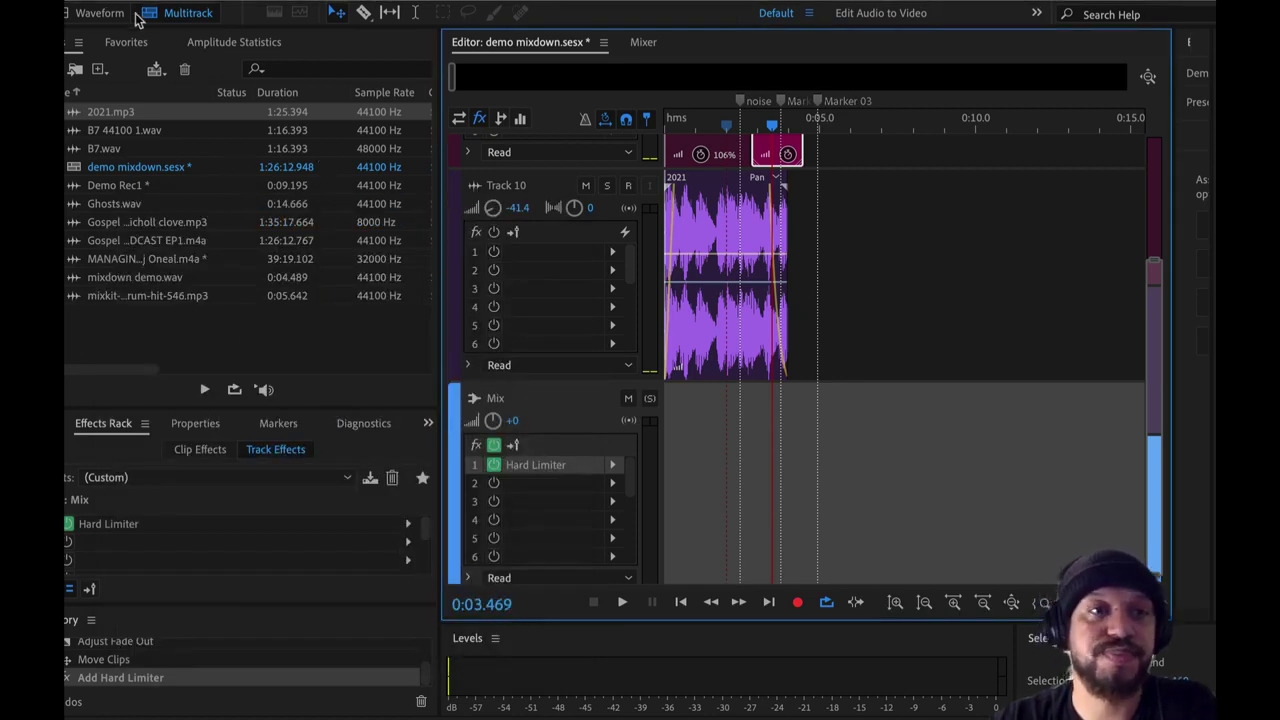
Open mixdown demo.wav in the Waveform editor and play it back.
click(104, 13)
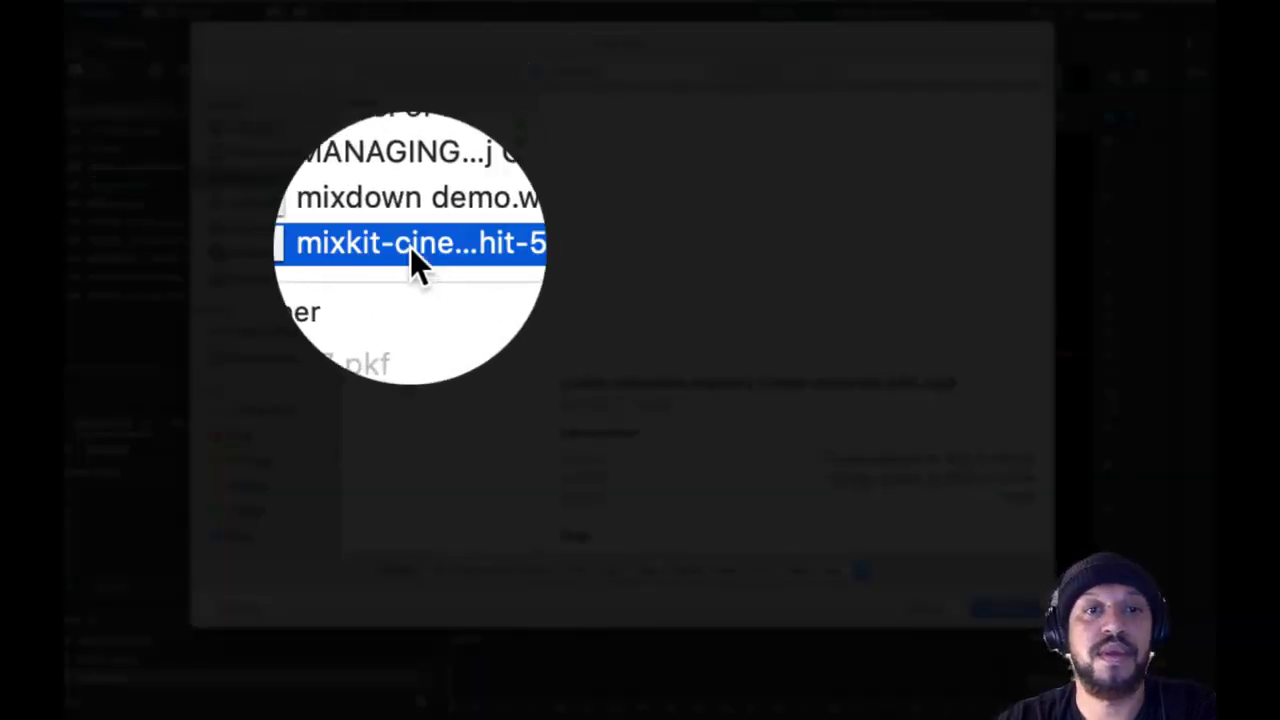
click(404, 234)
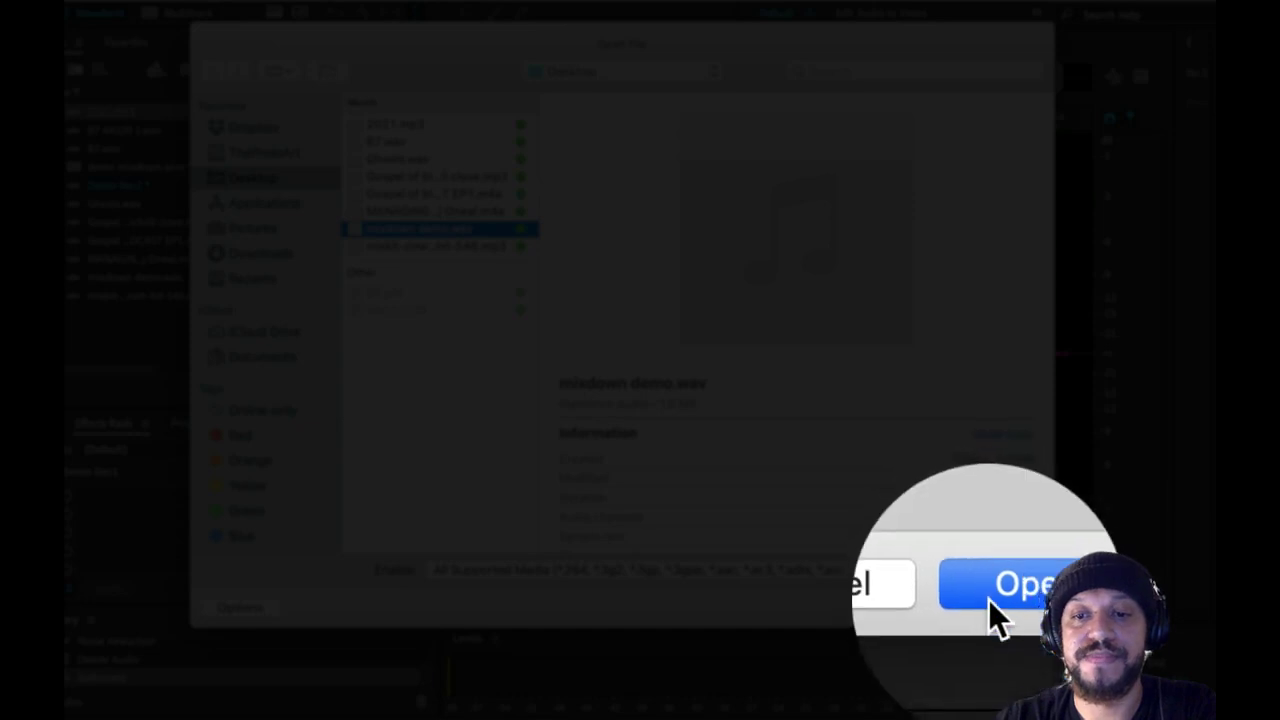
click(988, 600)
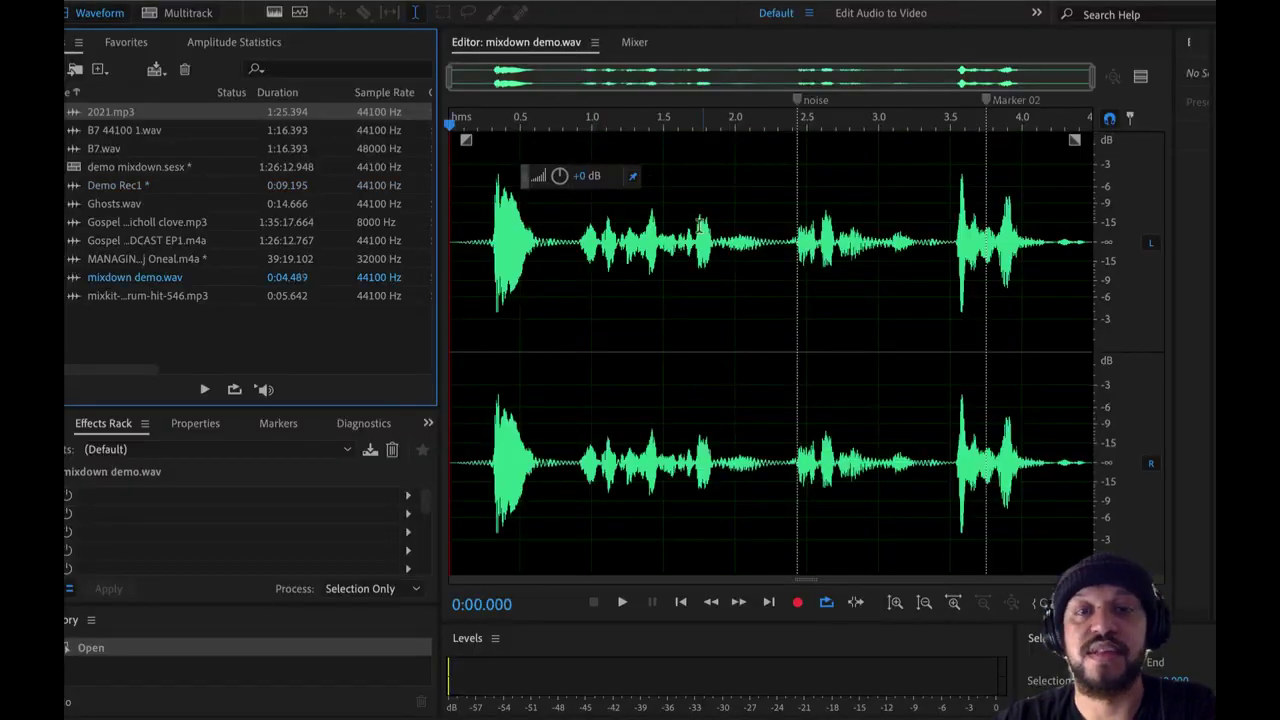
click(491, 197)
key(space)
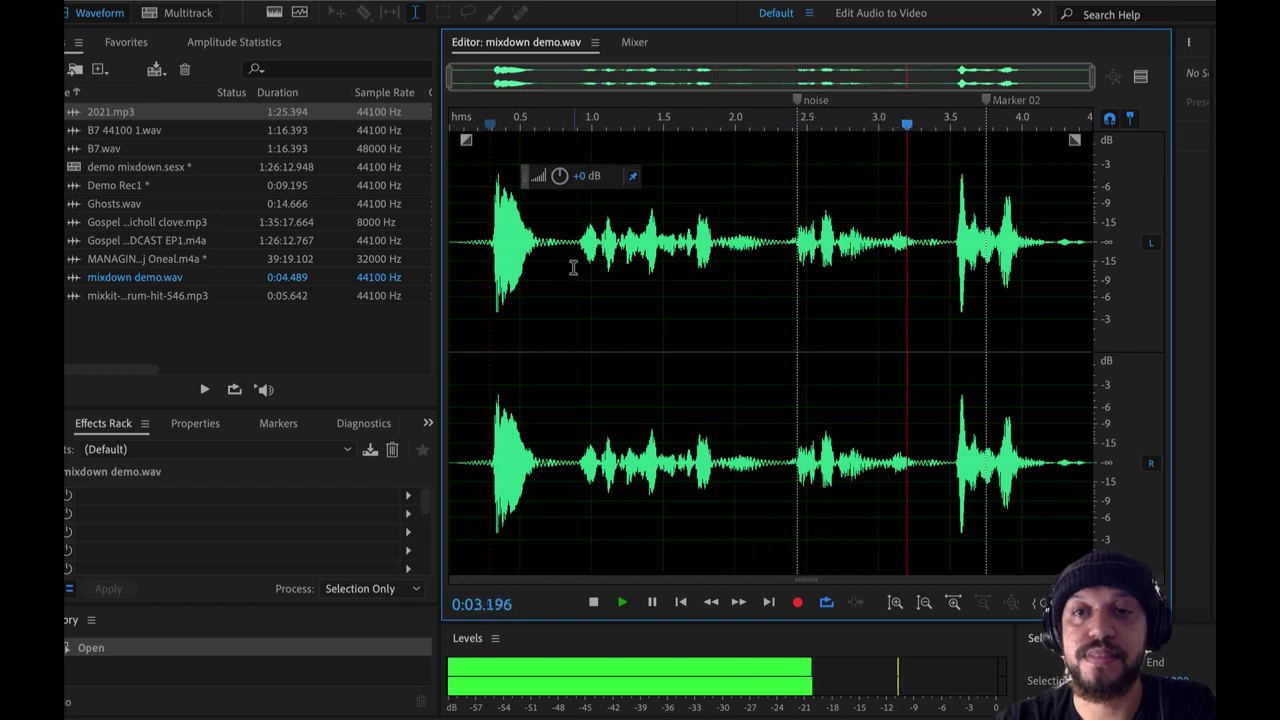
key(space)
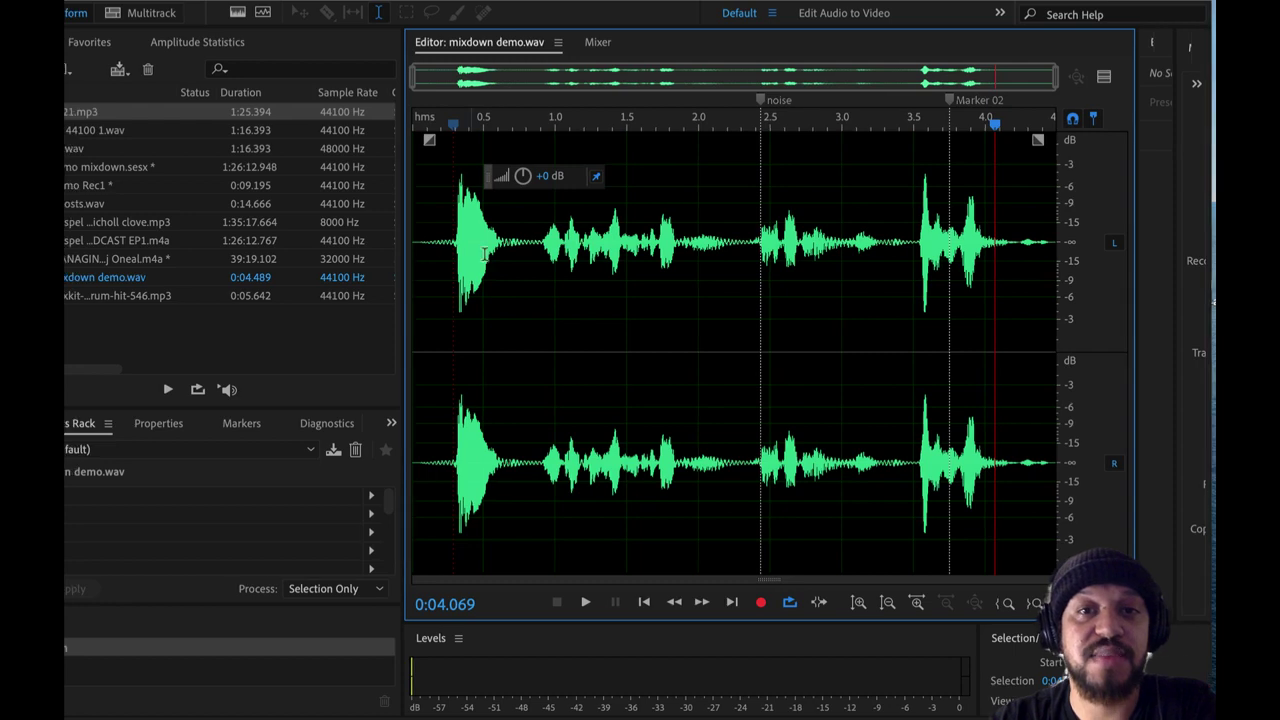
Select the whole mixdown and scan it in Amplitude Statistics: -19.06 LUFS, -3.90 dB peak.
drag(462, 243, 866, 272)
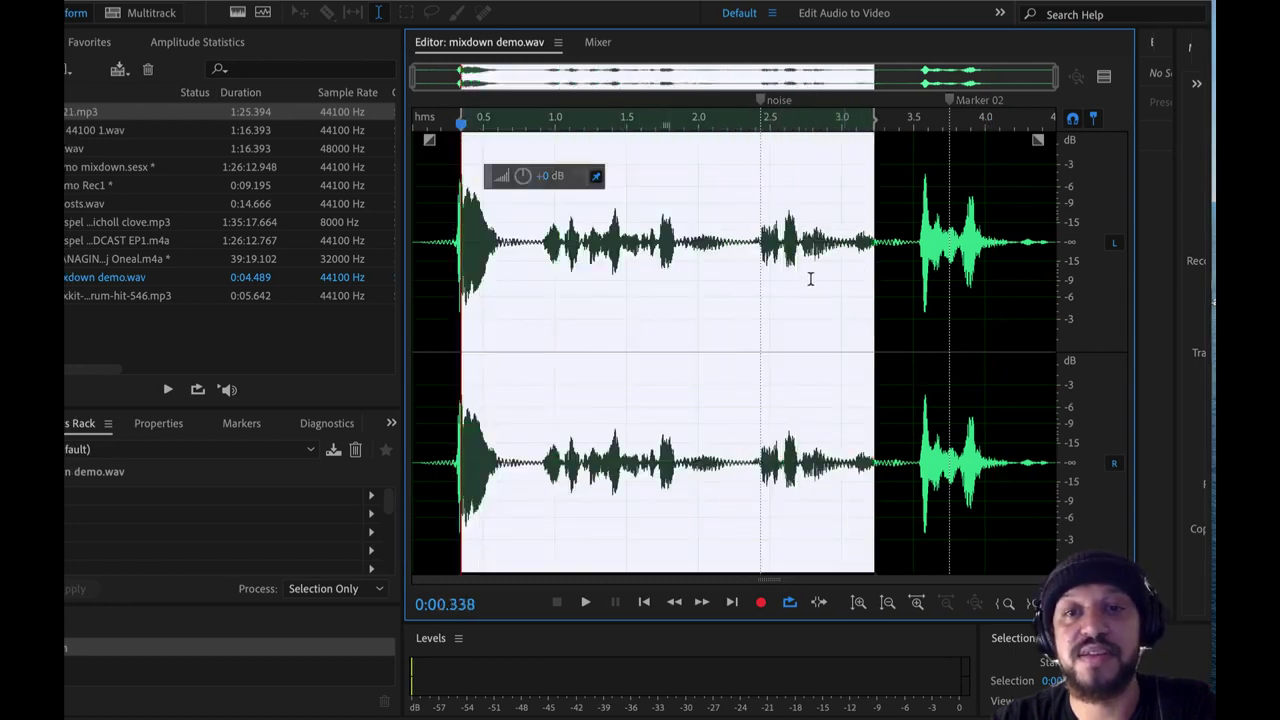
double_click(597, 253)
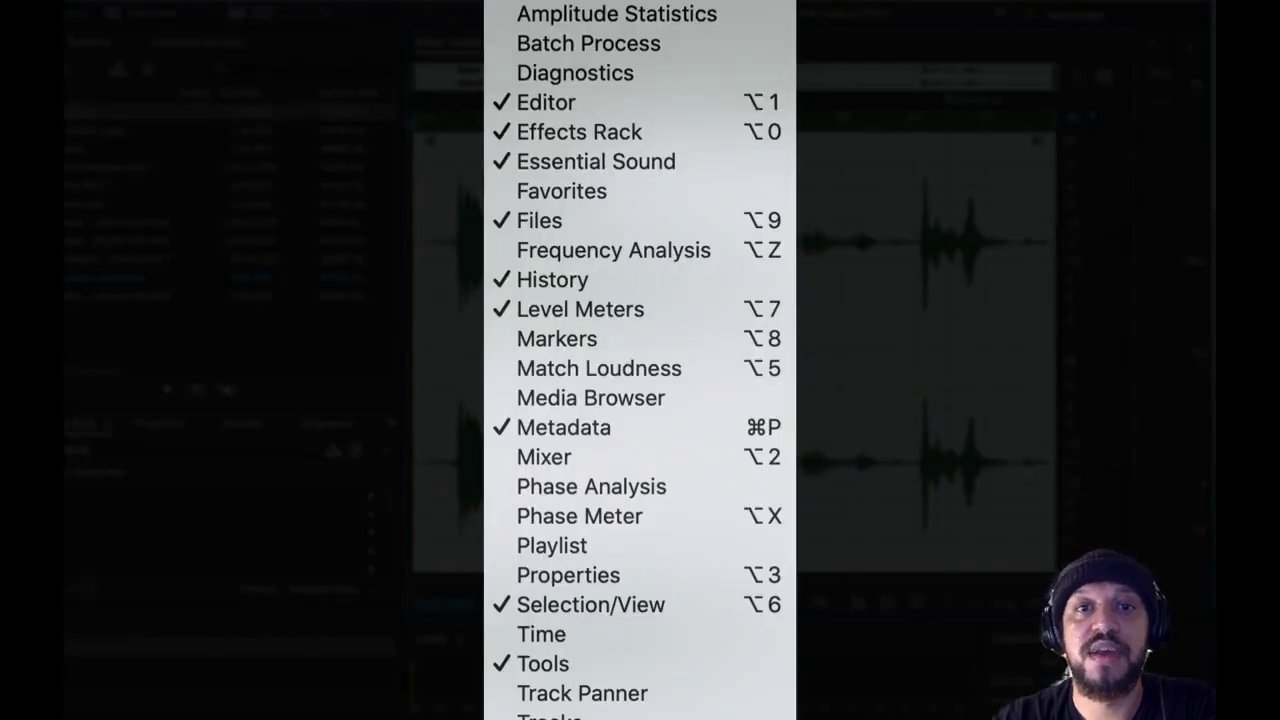
click(617, 16)
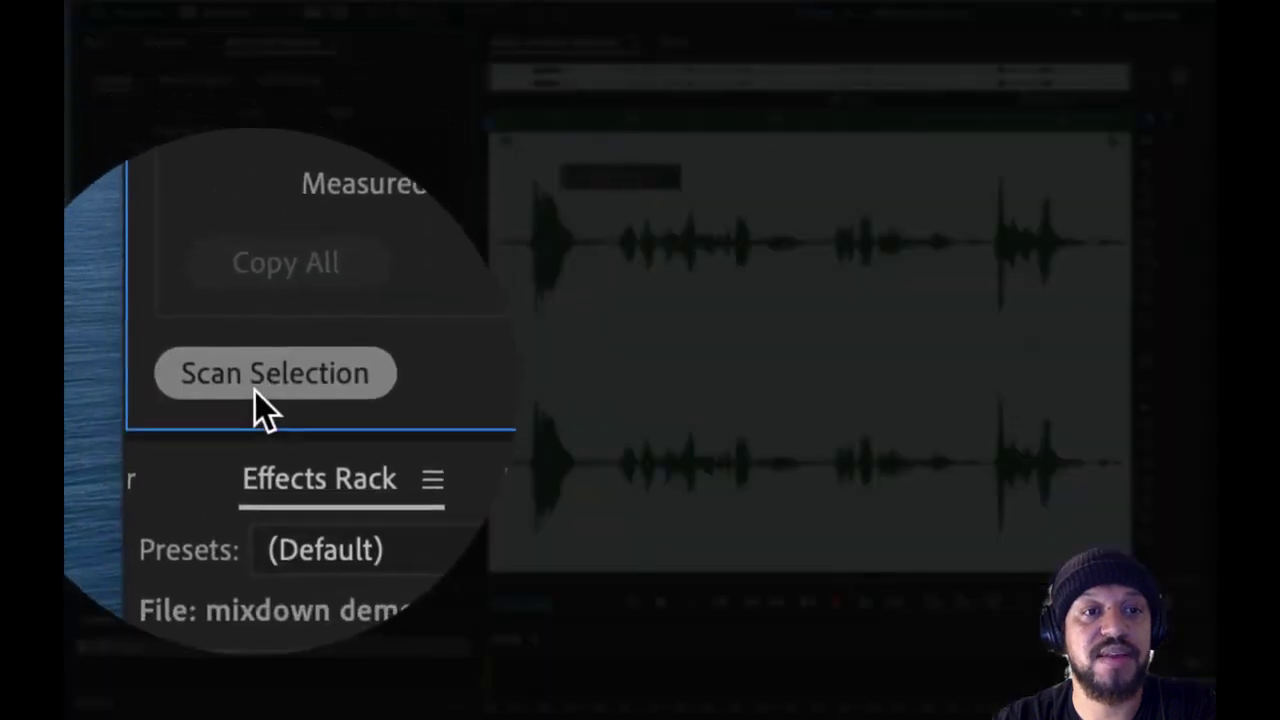
click(120, 386)
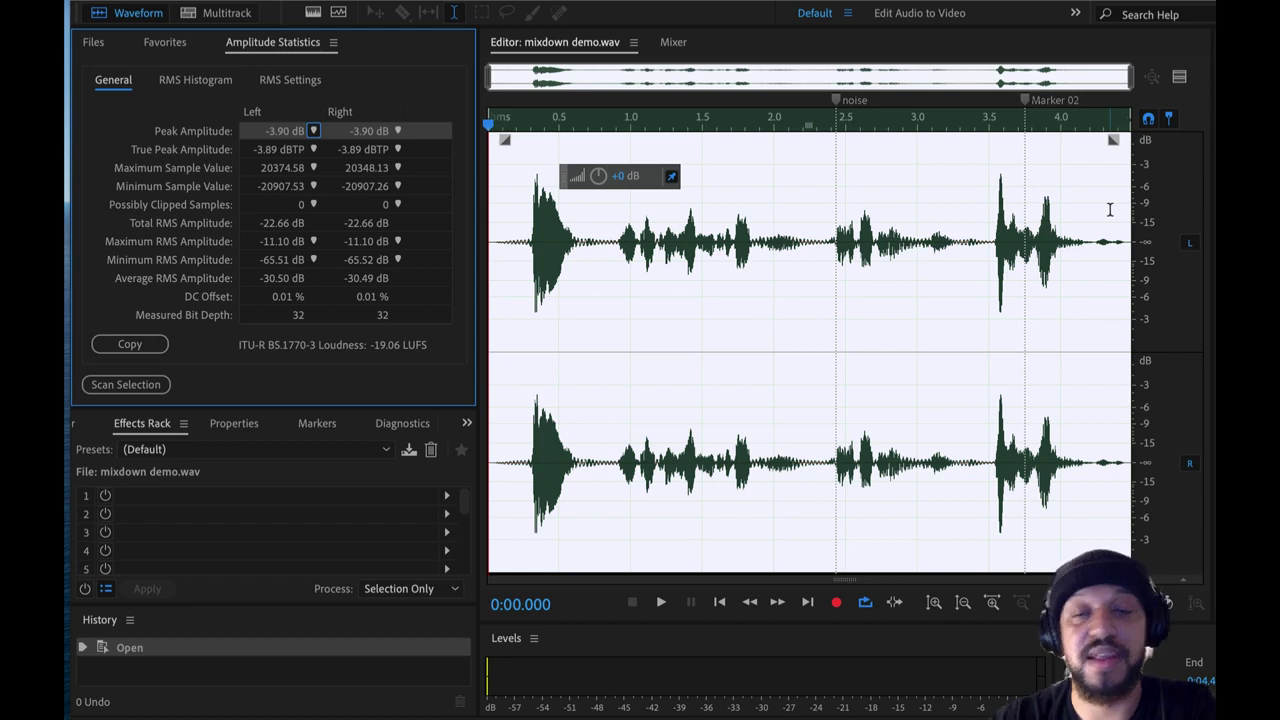
Open Match Loudness (ITU-R BS.1770-3, -24 LUFS, -2 dBTP) and enlarge its panel.
click(439, 404)
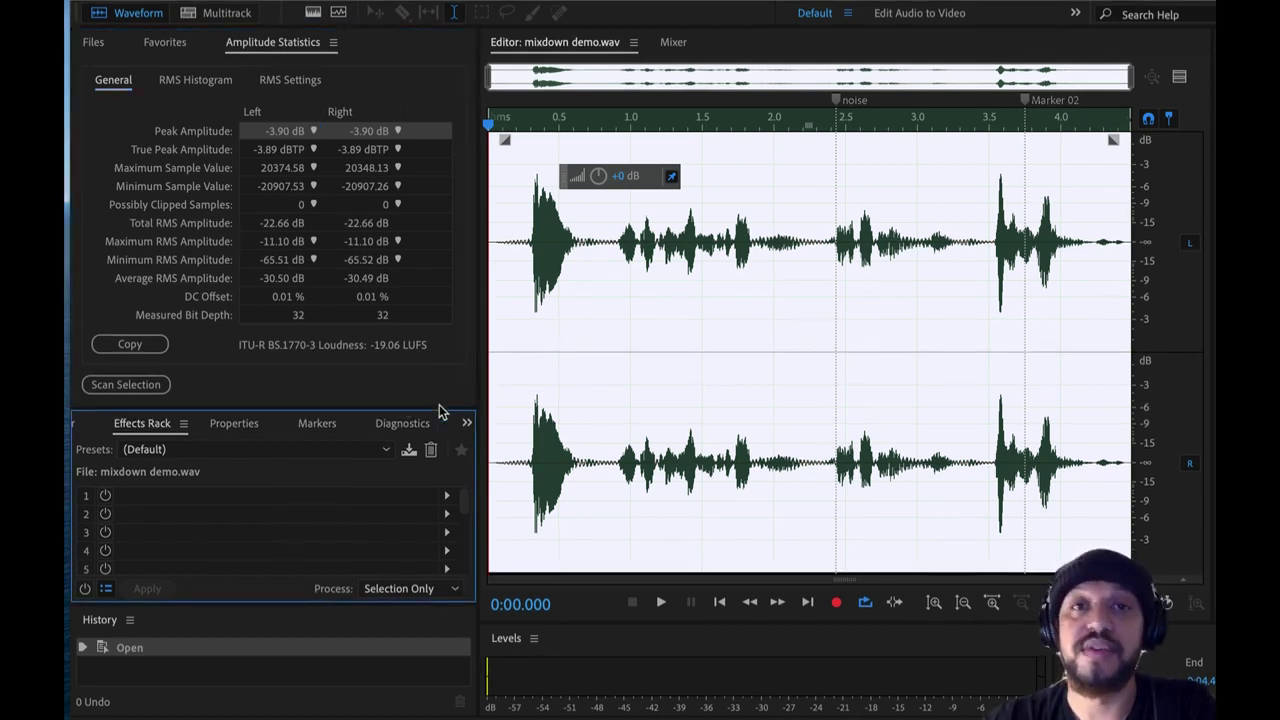
click(466, 423)
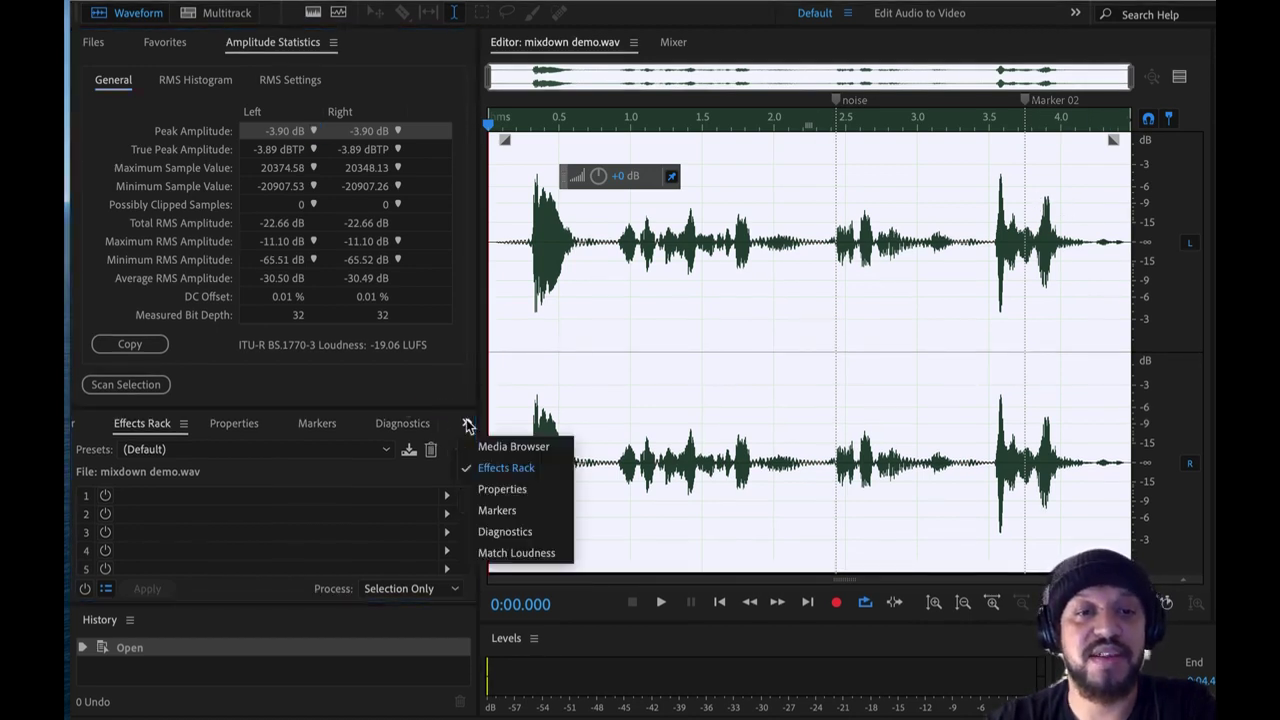
click(450, 401)
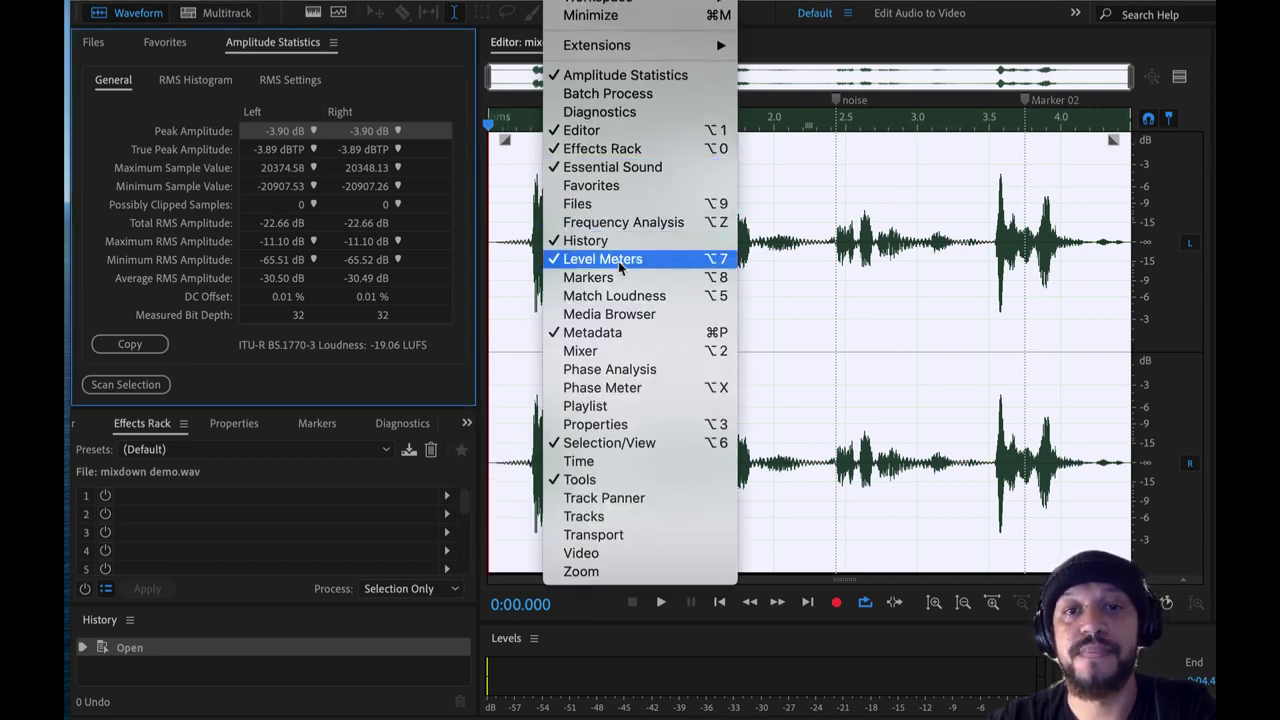
click(631, 296)
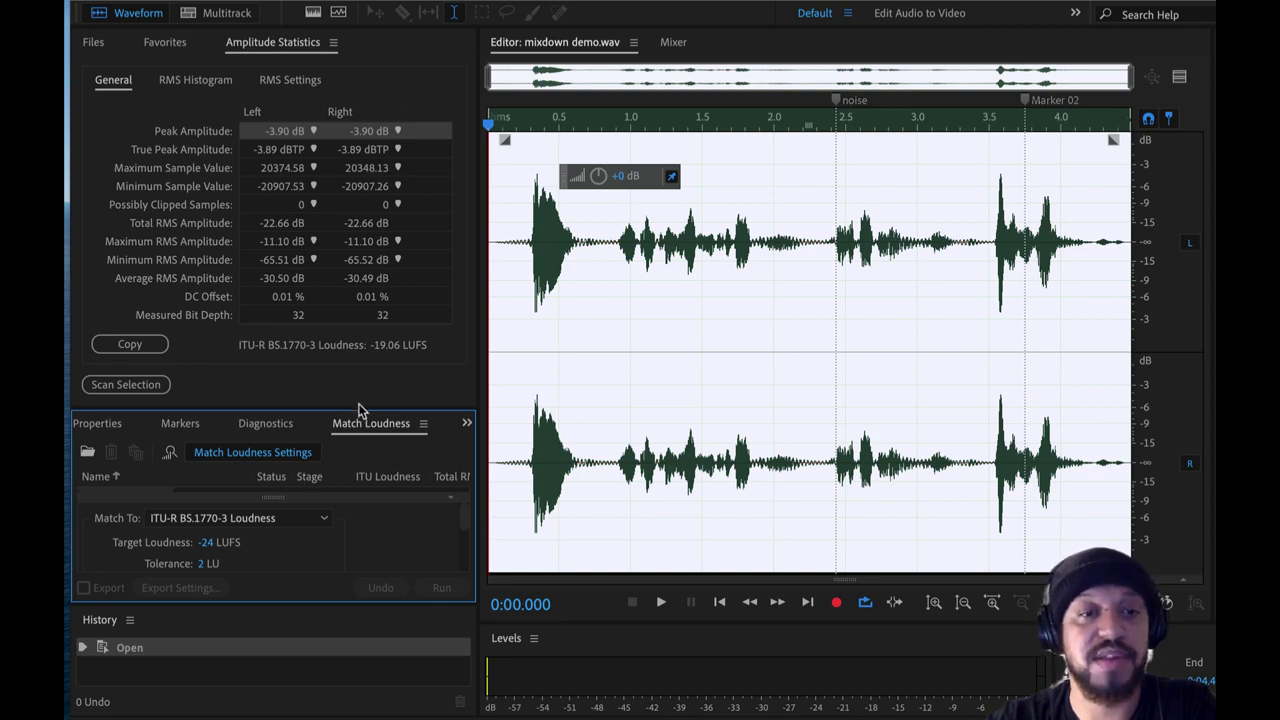
drag(361, 408, 380, 222)
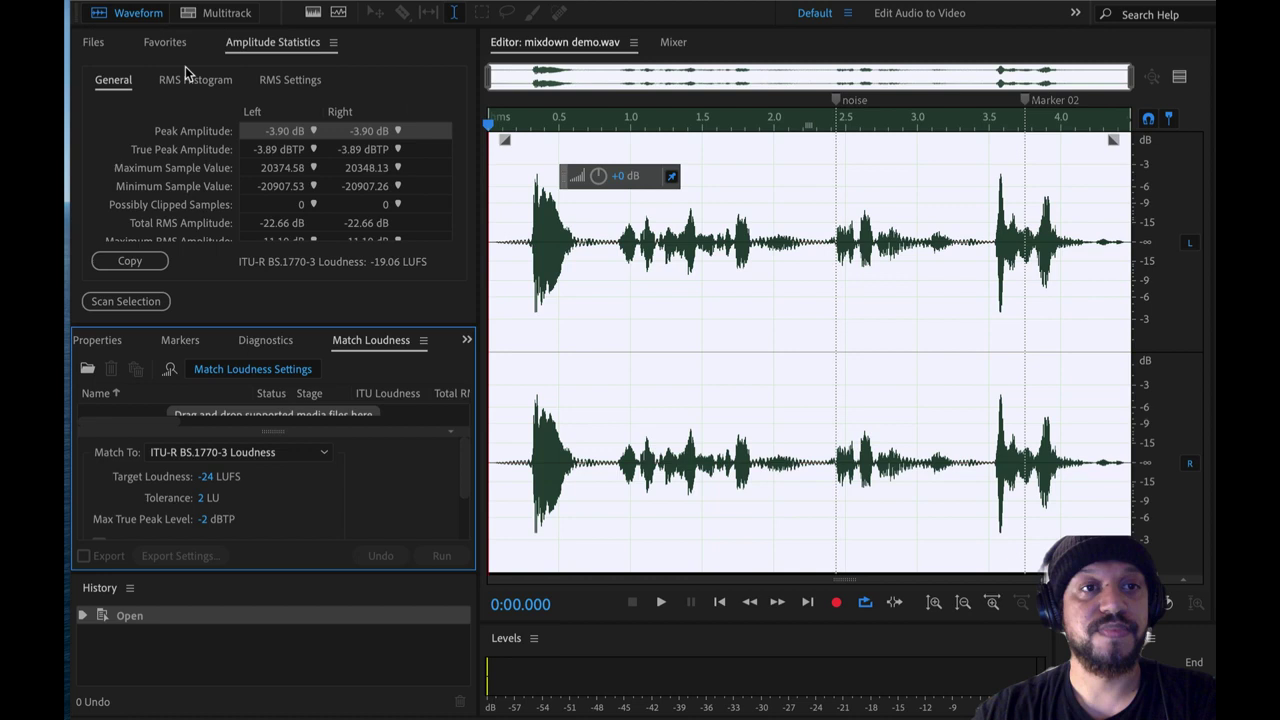
Add mixdown demo.wav from Files to Match Loudness and analyze it: -19 LUFS, -22.66 RMS.
click(88, 47)
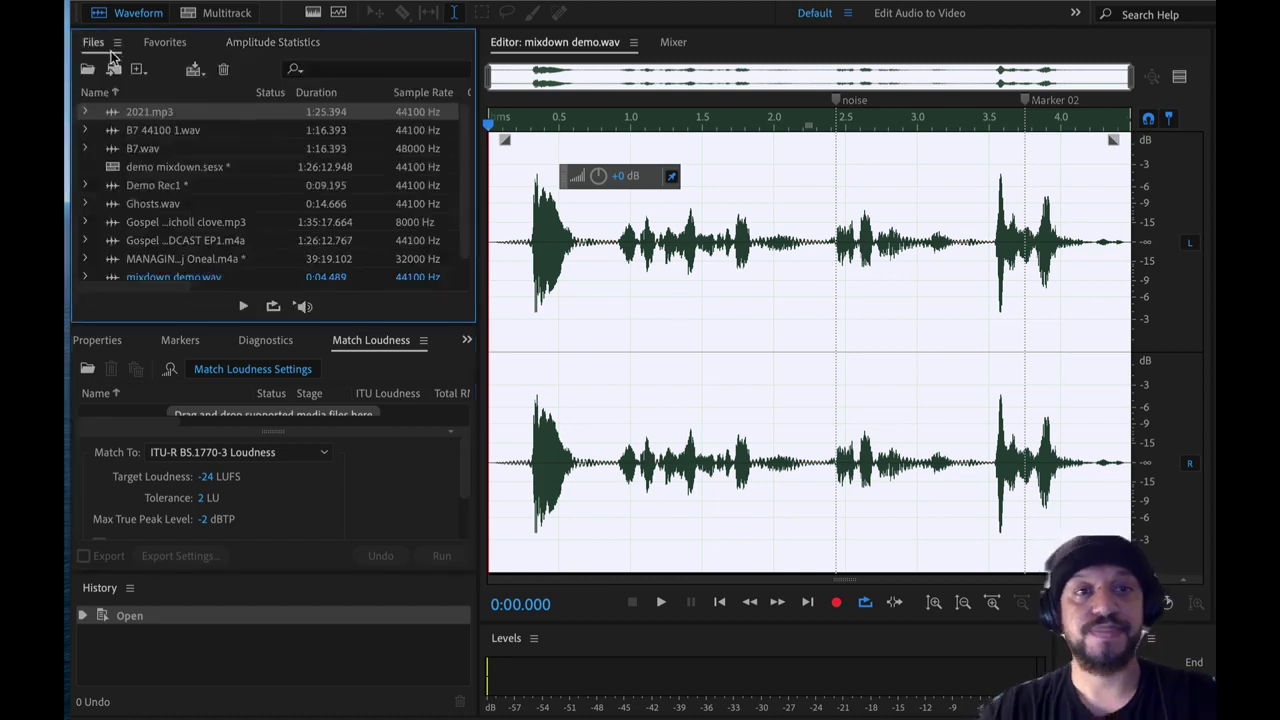
scroll(278, 264, down, 1)
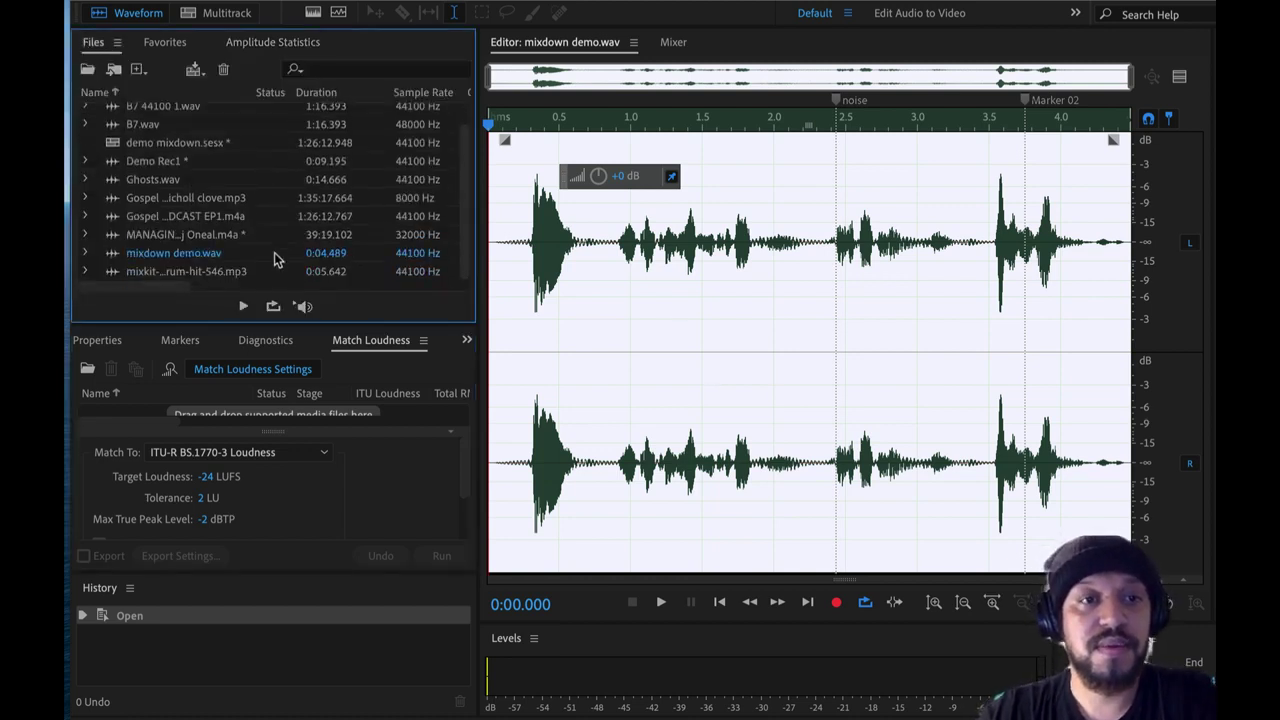
scroll(278, 262, up, 1)
scroll(277, 259, down, 1)
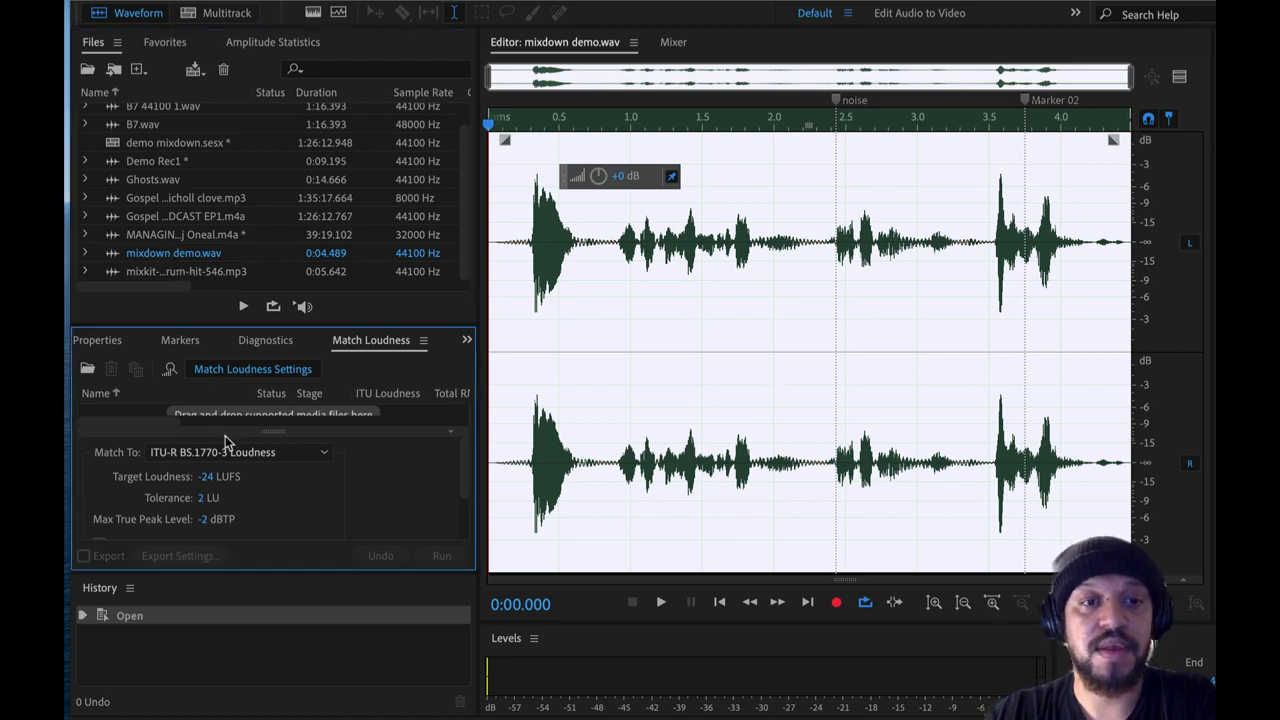
drag(225, 434, 225, 540)
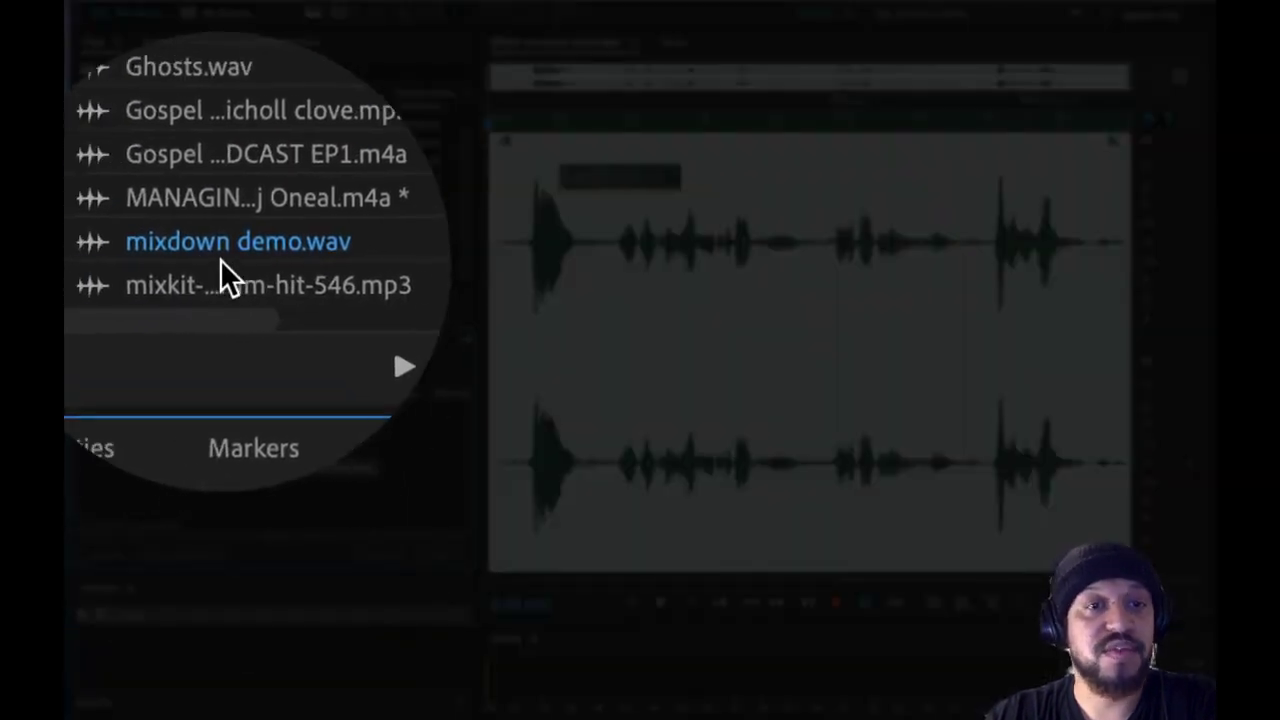
drag(220, 255, 212, 458)
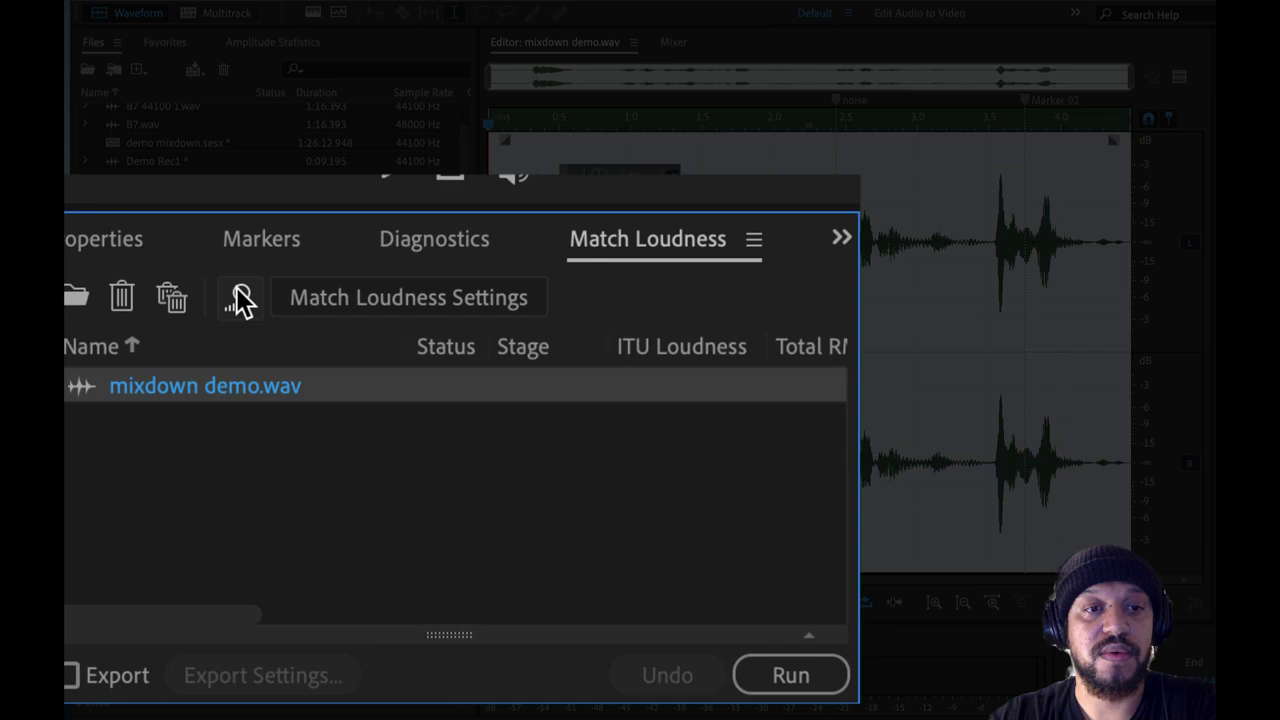
click(238, 300)
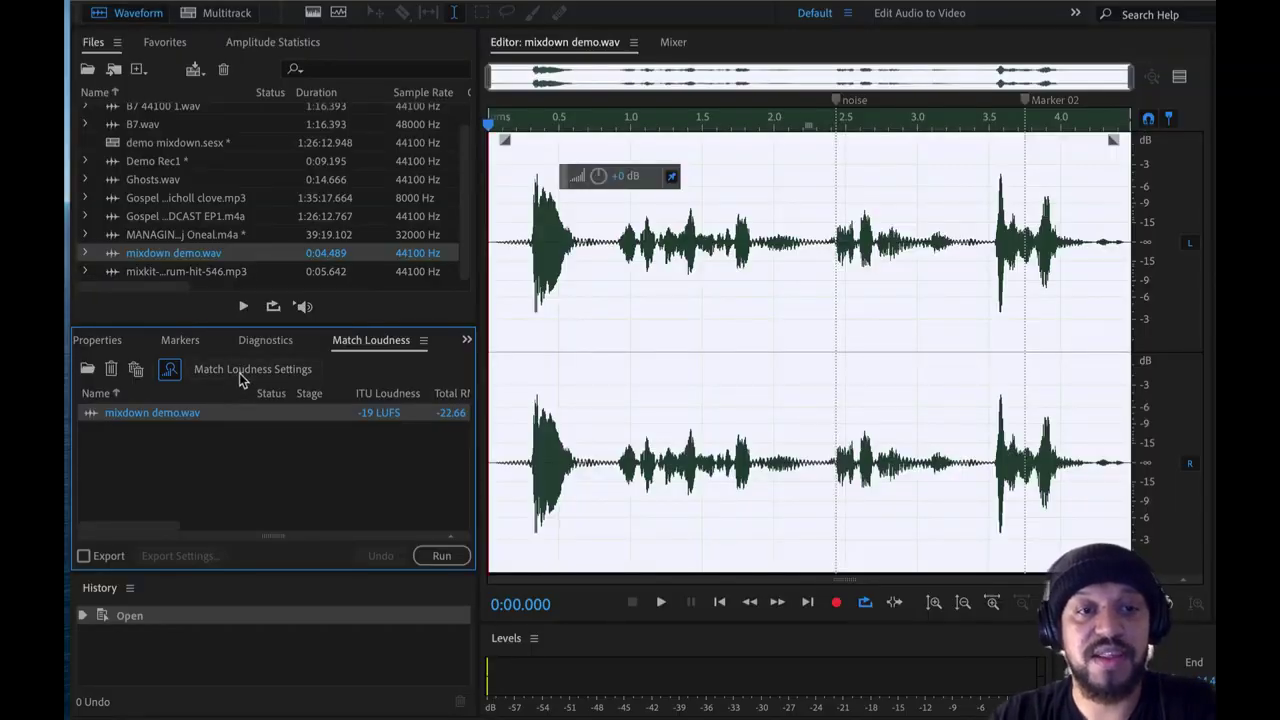
Reveal the Match Loudness settings and list the loudness standards, with ITU-R BS.1770-3 selected.
drag(158, 526, 183, 508)
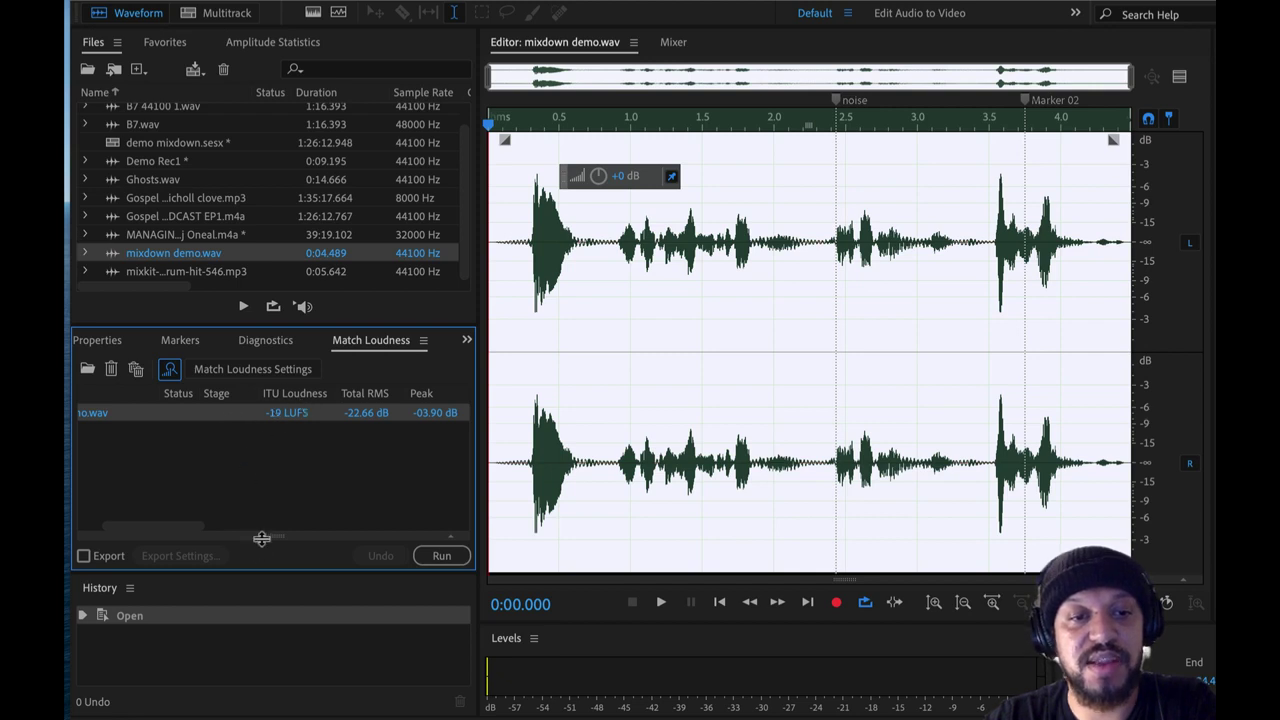
drag(262, 536, 274, 443)
click(210, 463)
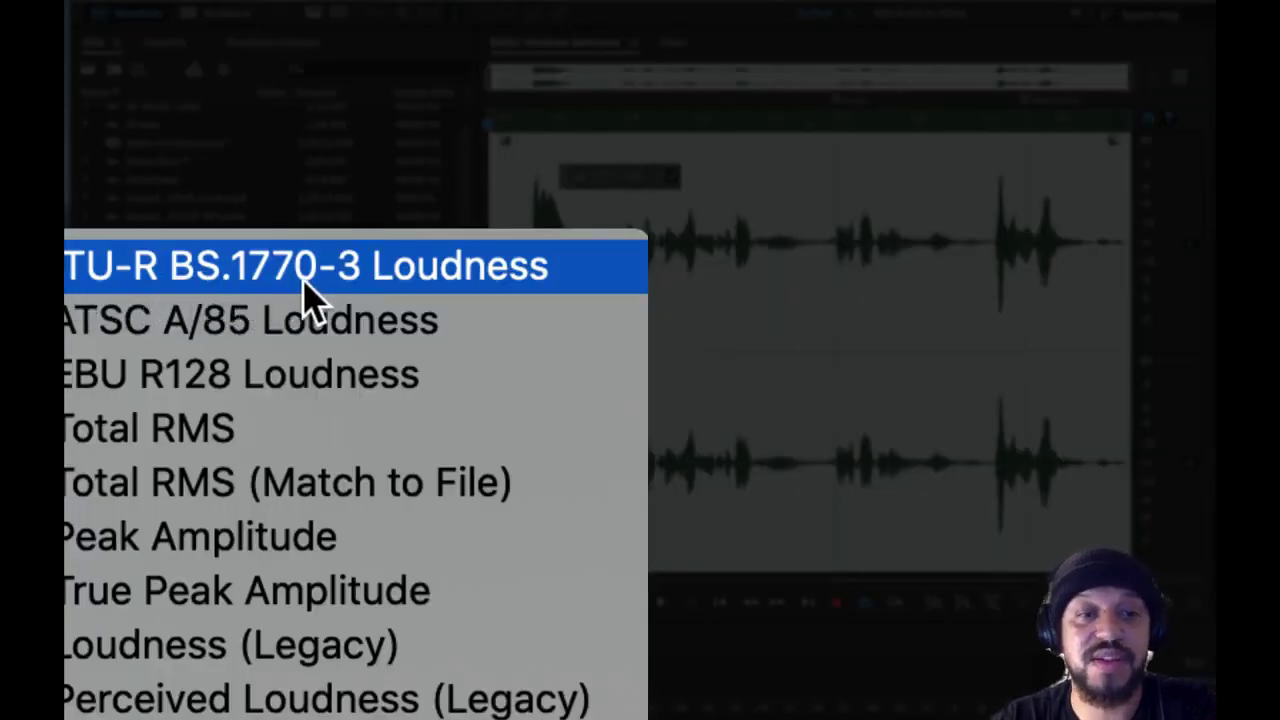
Keep ITU-R BS.1770-3, set Target Loudness to -14 LUFS, and run matching on mixdown demo.wav.
click(410, 288)
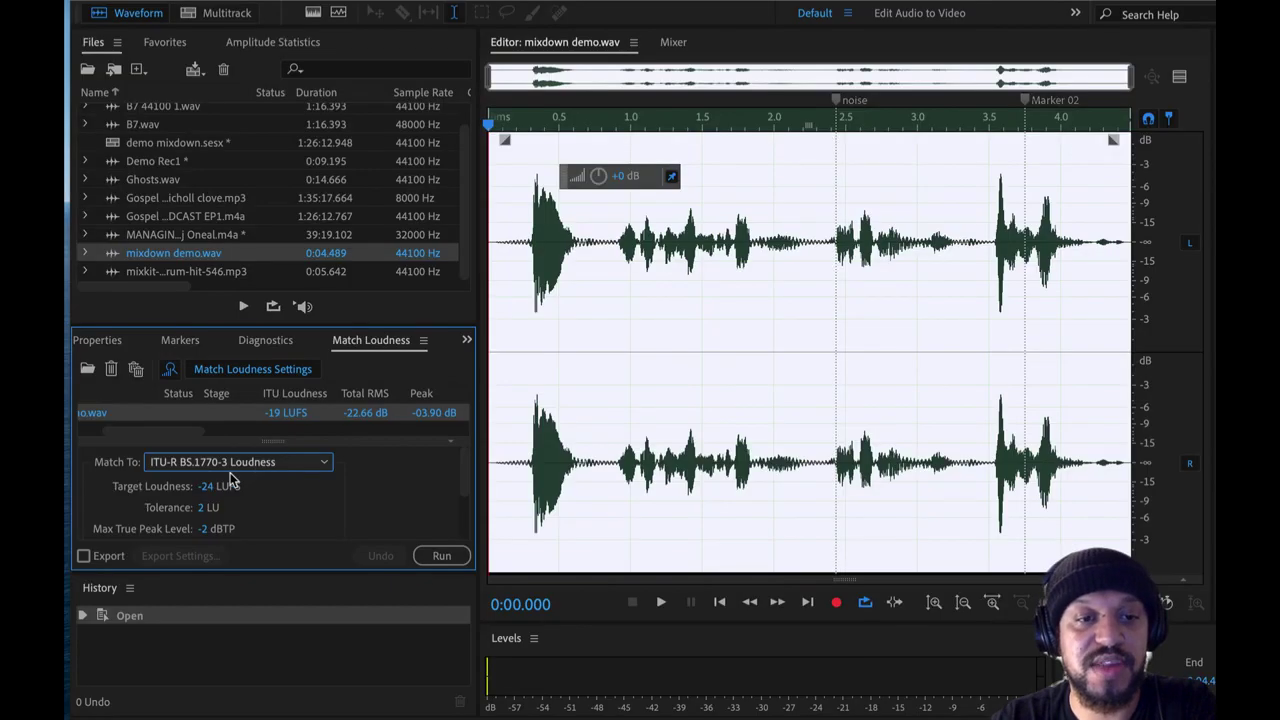
drag(236, 571, 245, 688)
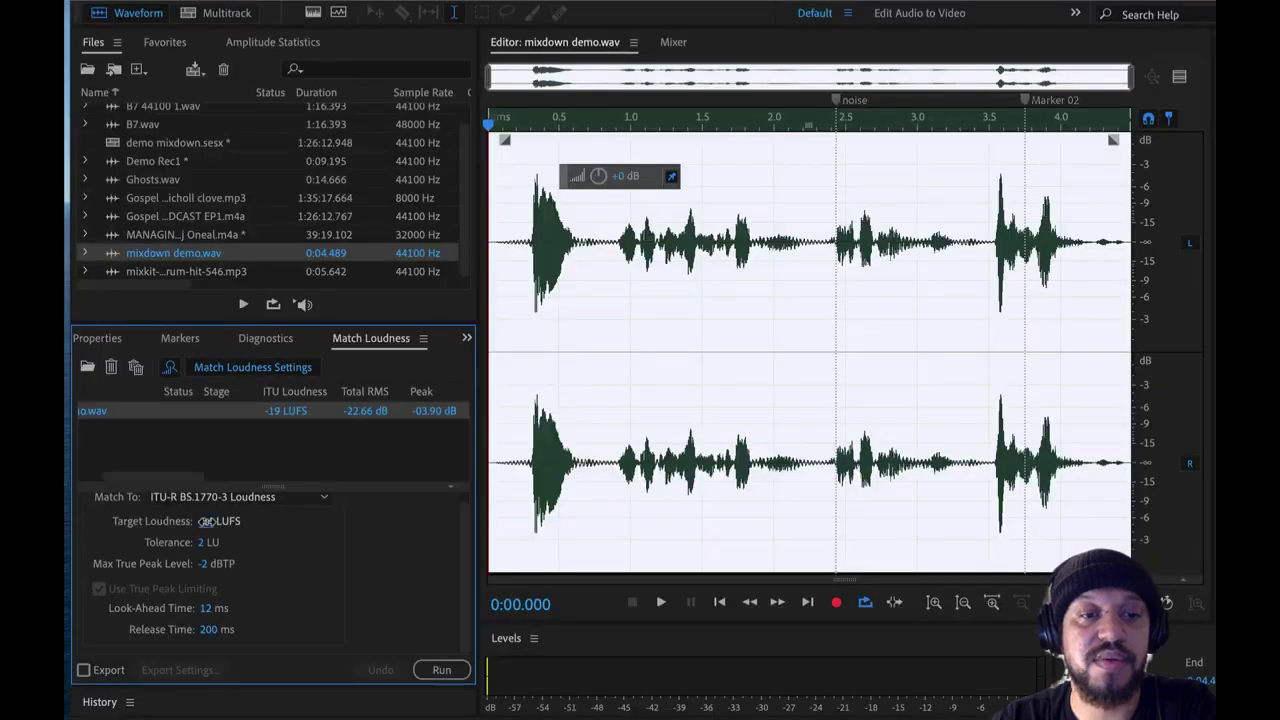
click(205, 521)
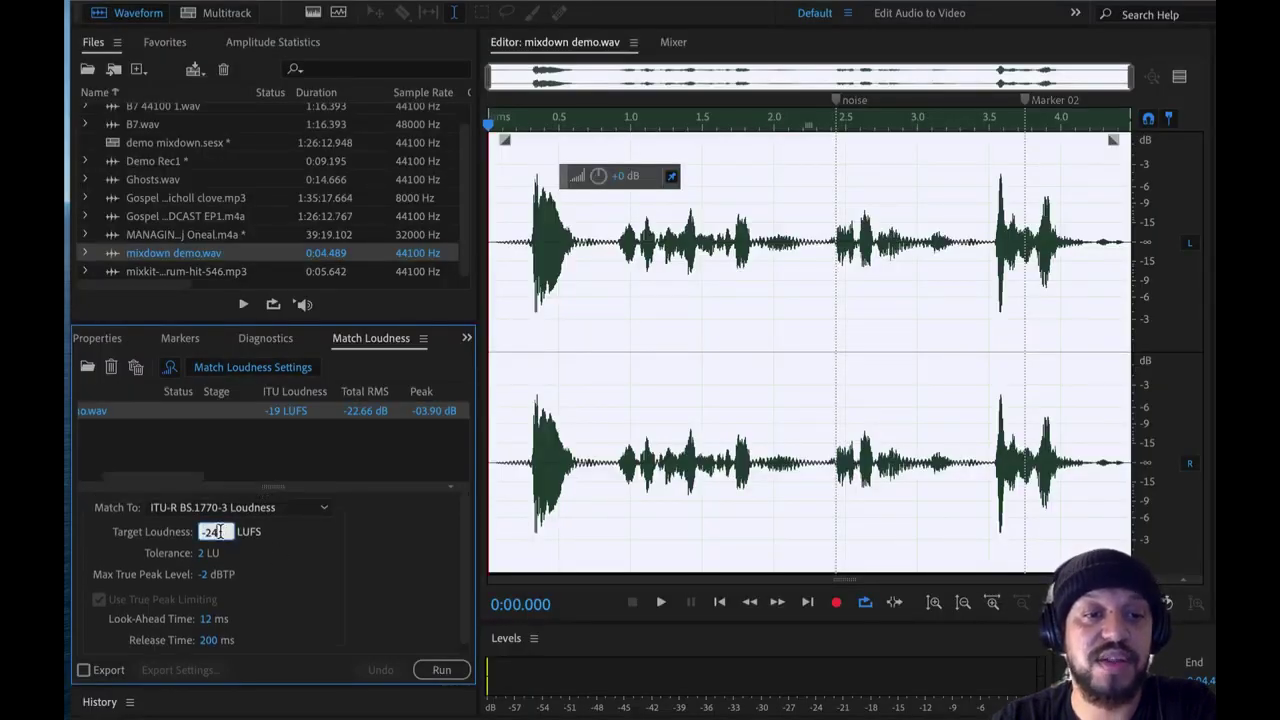
text(-36)
key(Return)
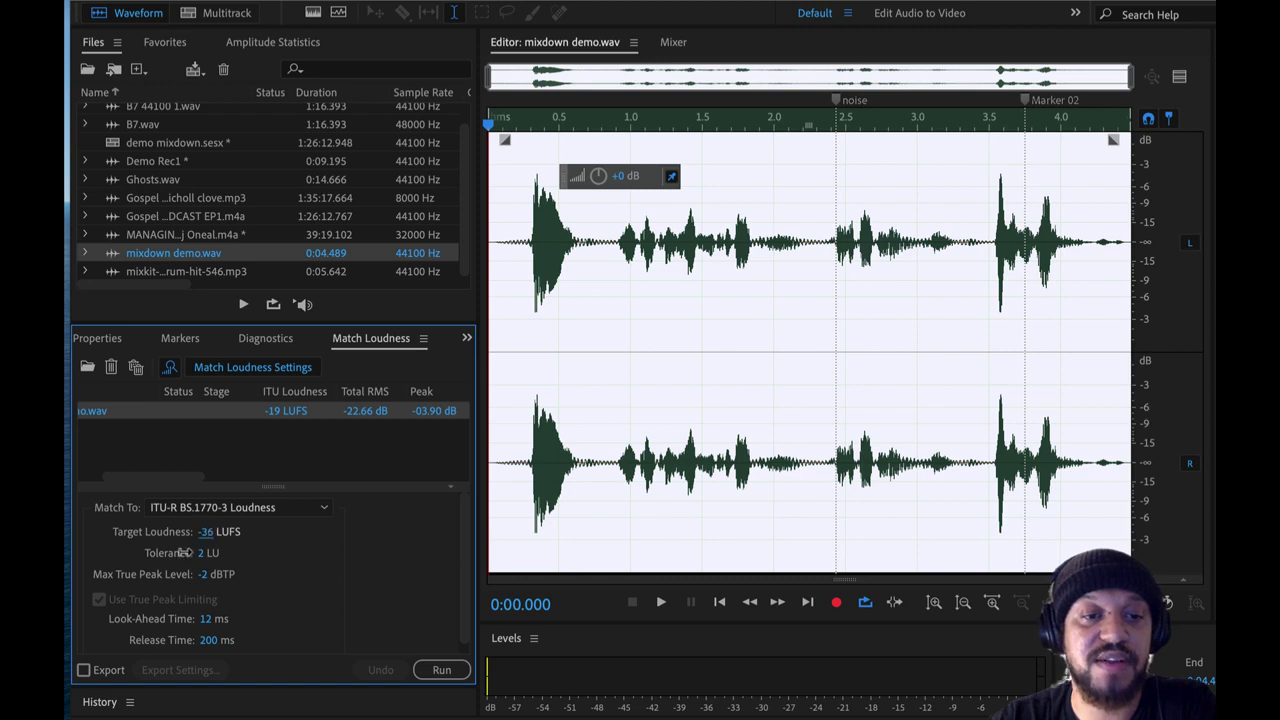
click(212, 533)
text(-26)
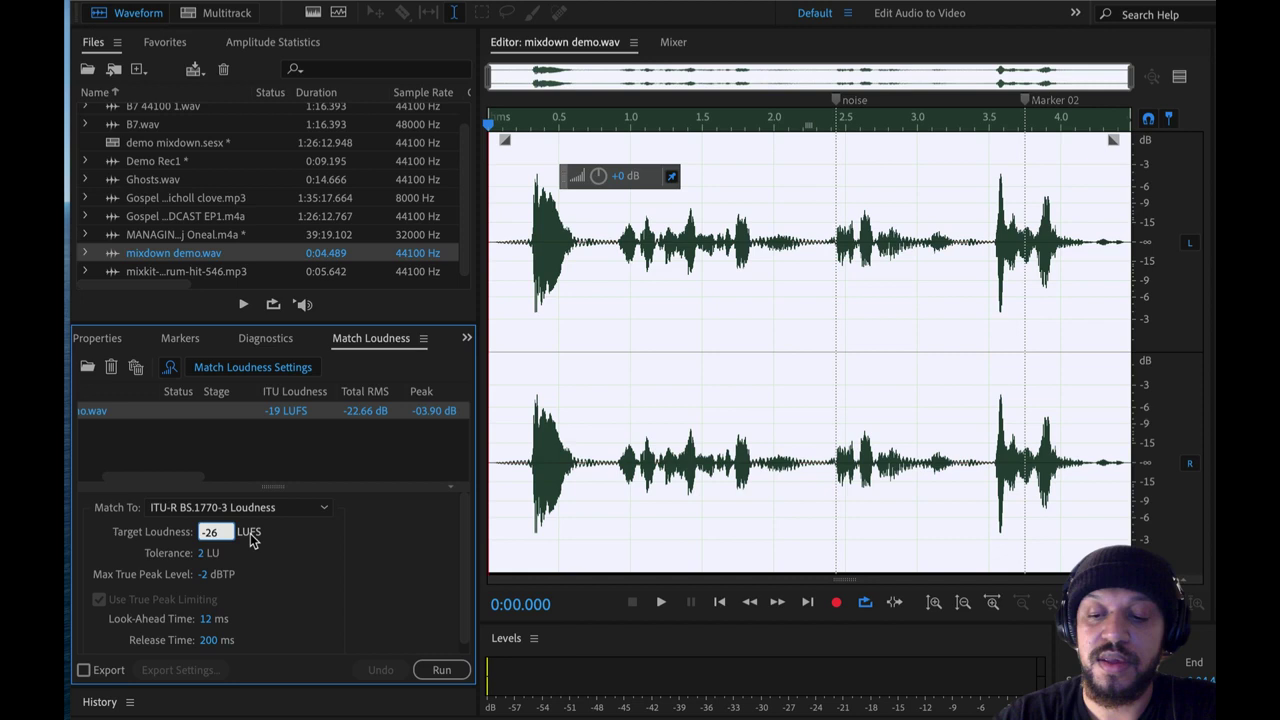
text(1)
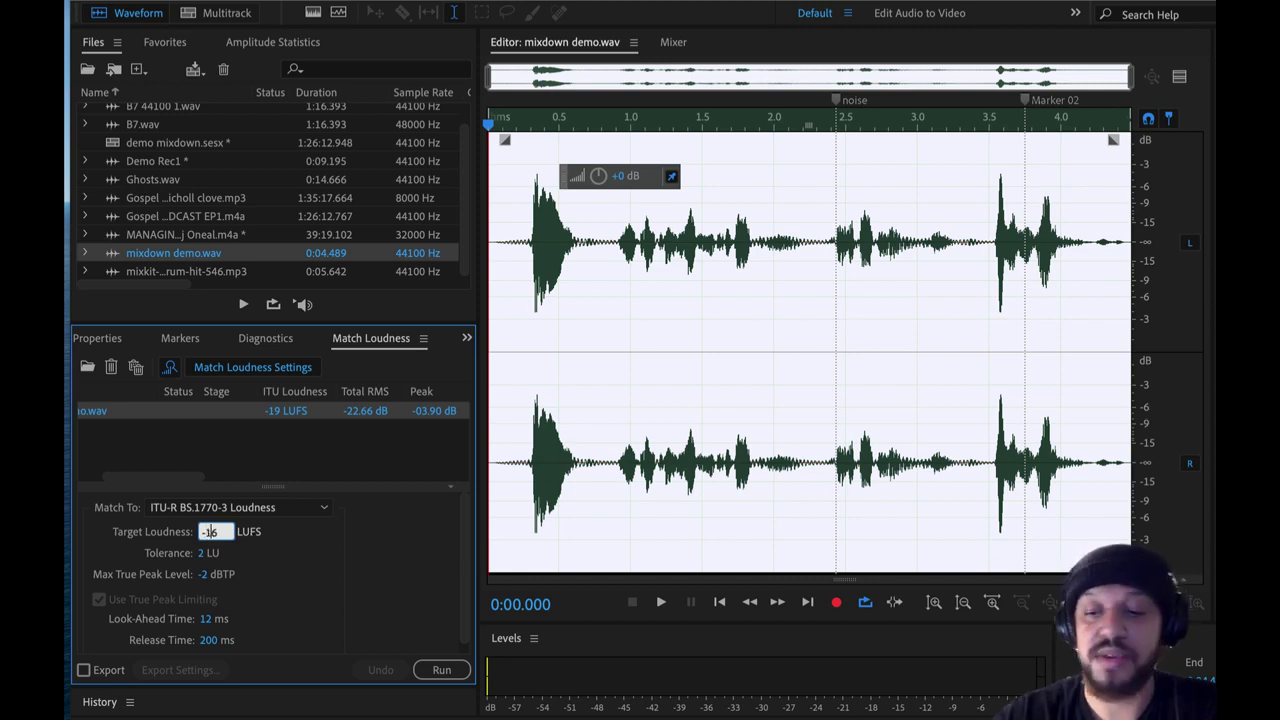
key(Return)
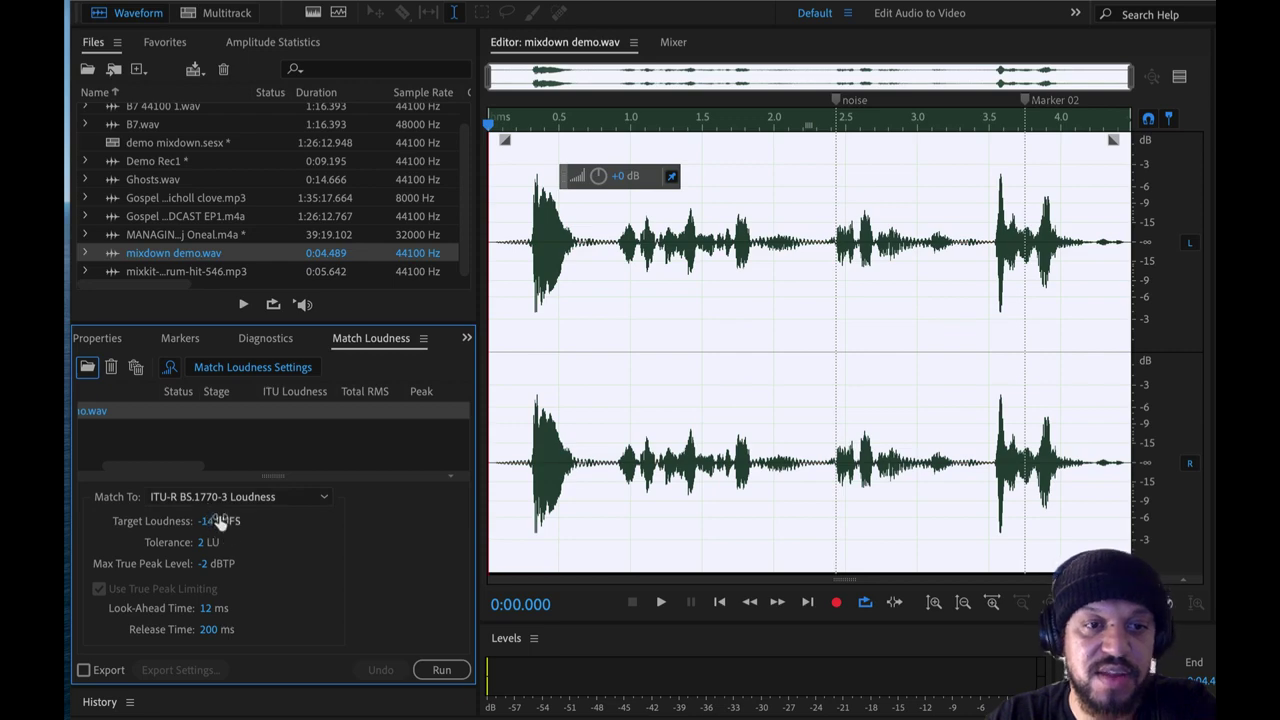
click(442, 670)
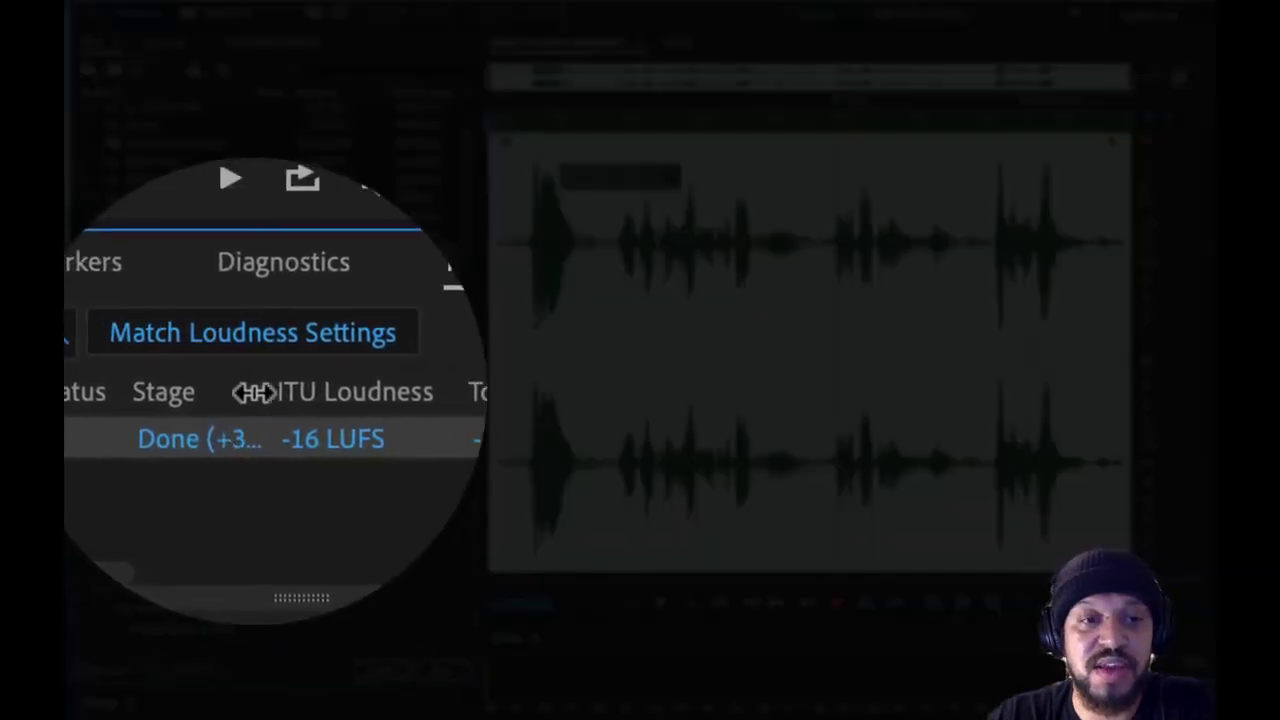
Widen the Stage column to read Done (+3.35 dB) and play back the louder mixdown.
drag(285, 358, 437, 358)
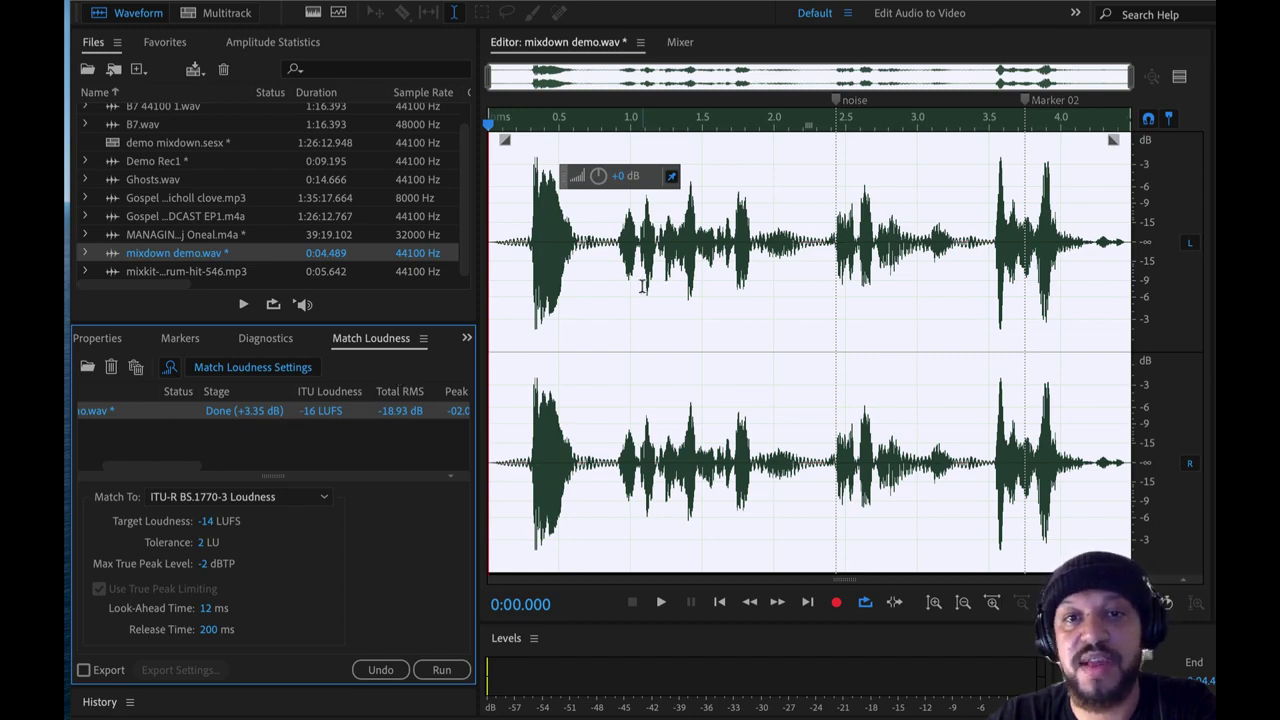
key(space)
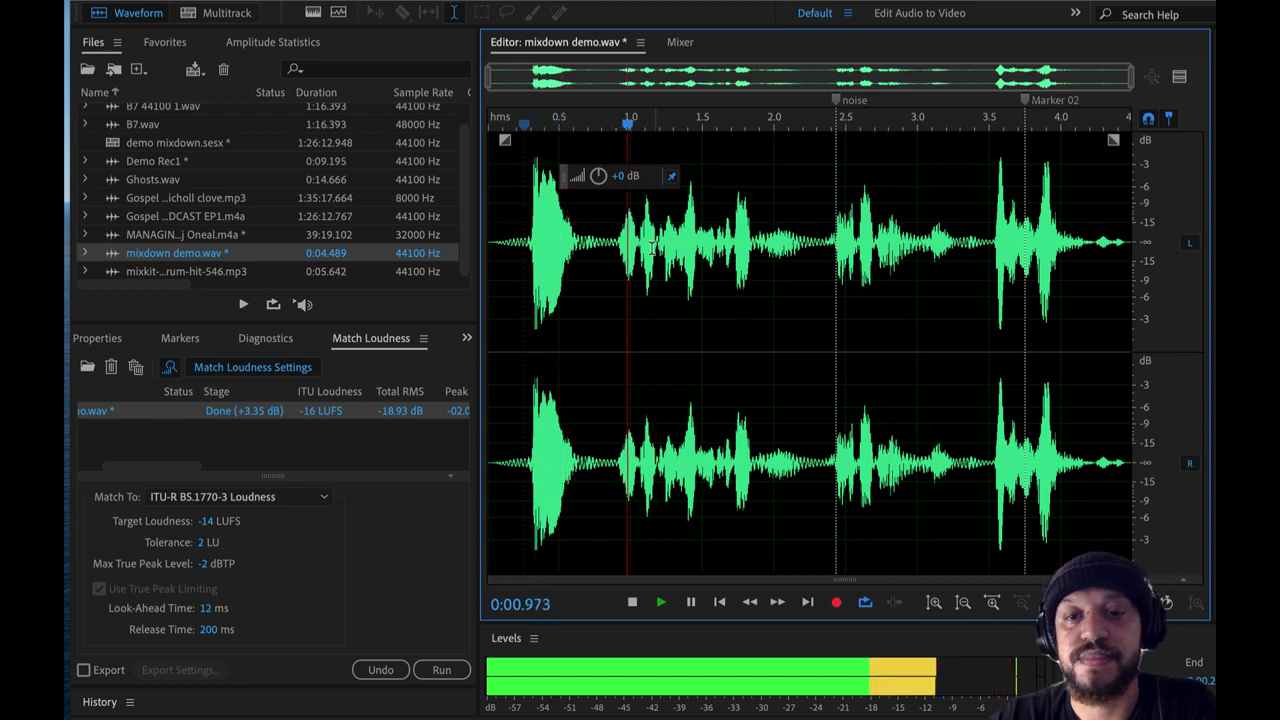
key(space)
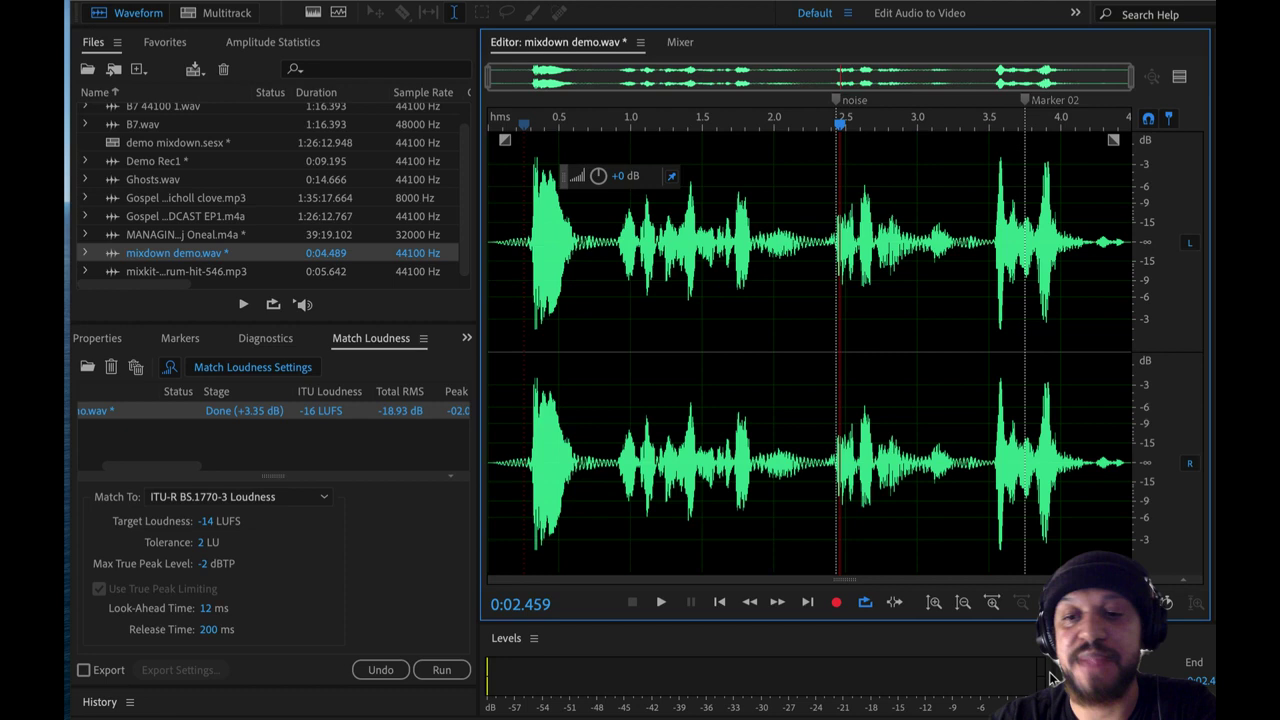
key(space)
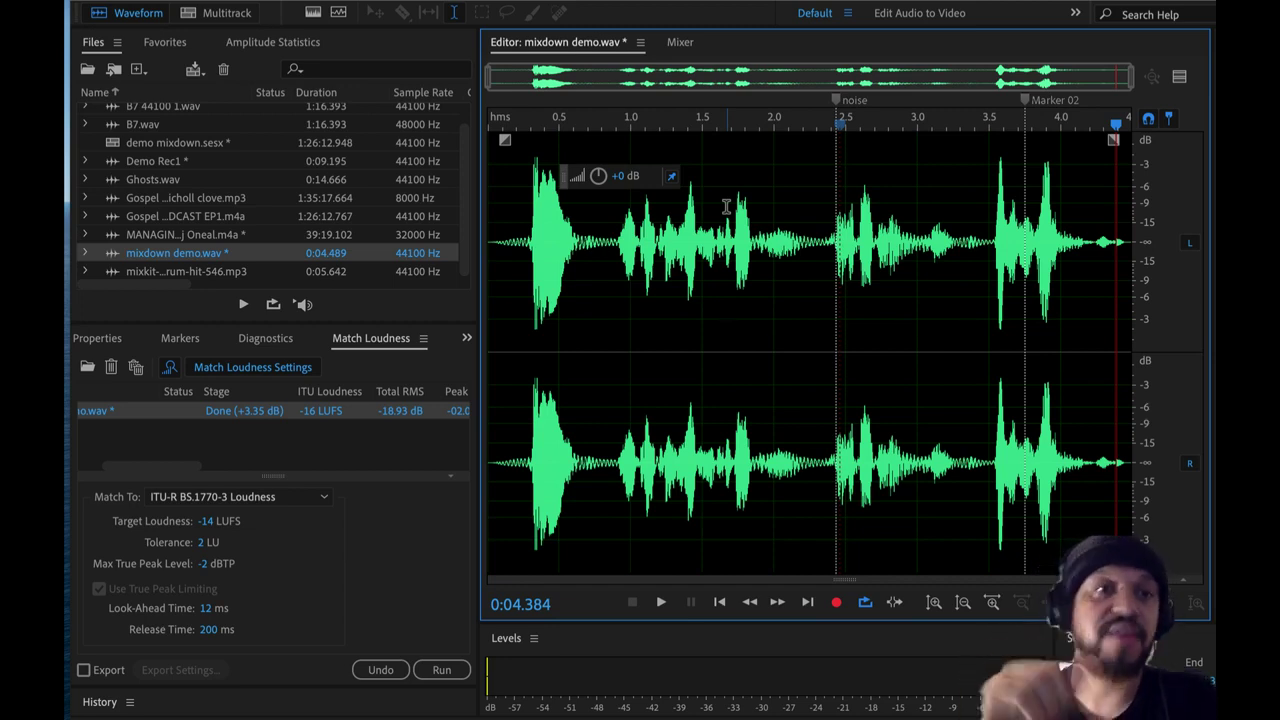
Add five project files, including 2021.mp3 and Ghosts.wav, to Match Loudness and expose its settings.
drag(365, 179, 175, 427)
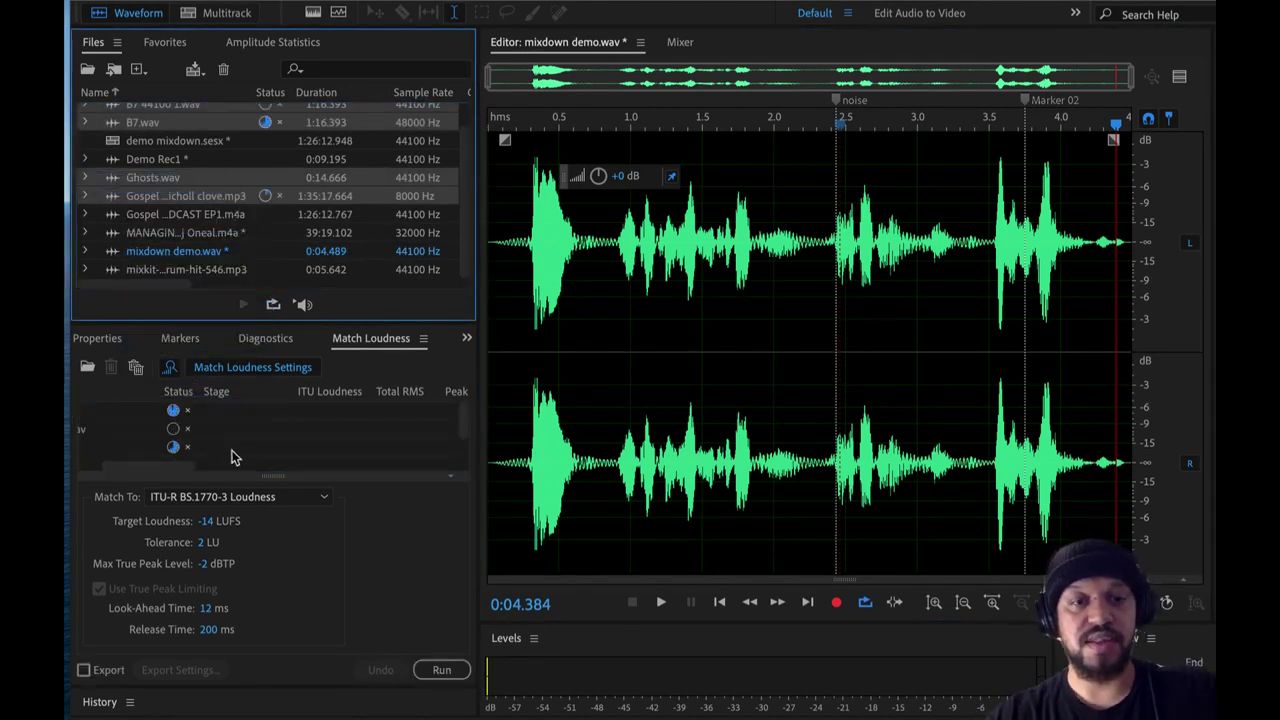
drag(253, 476, 274, 571)
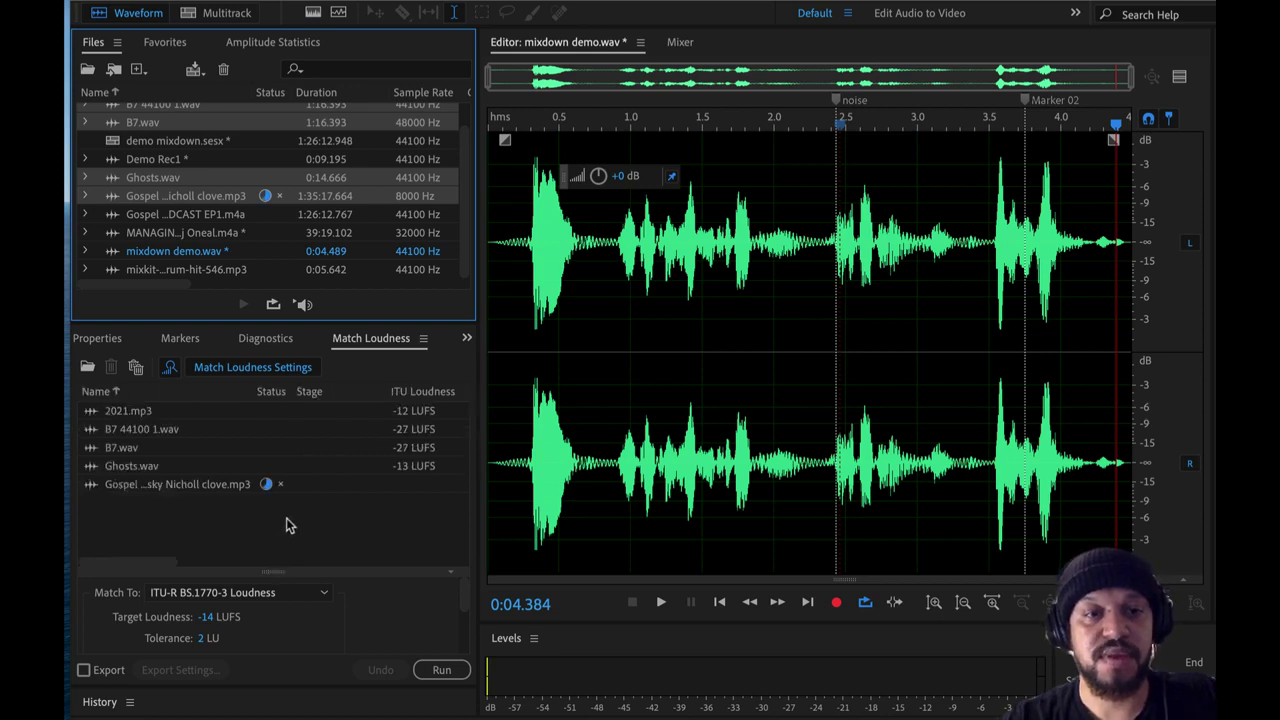
scroll(312, 510, right, 3)
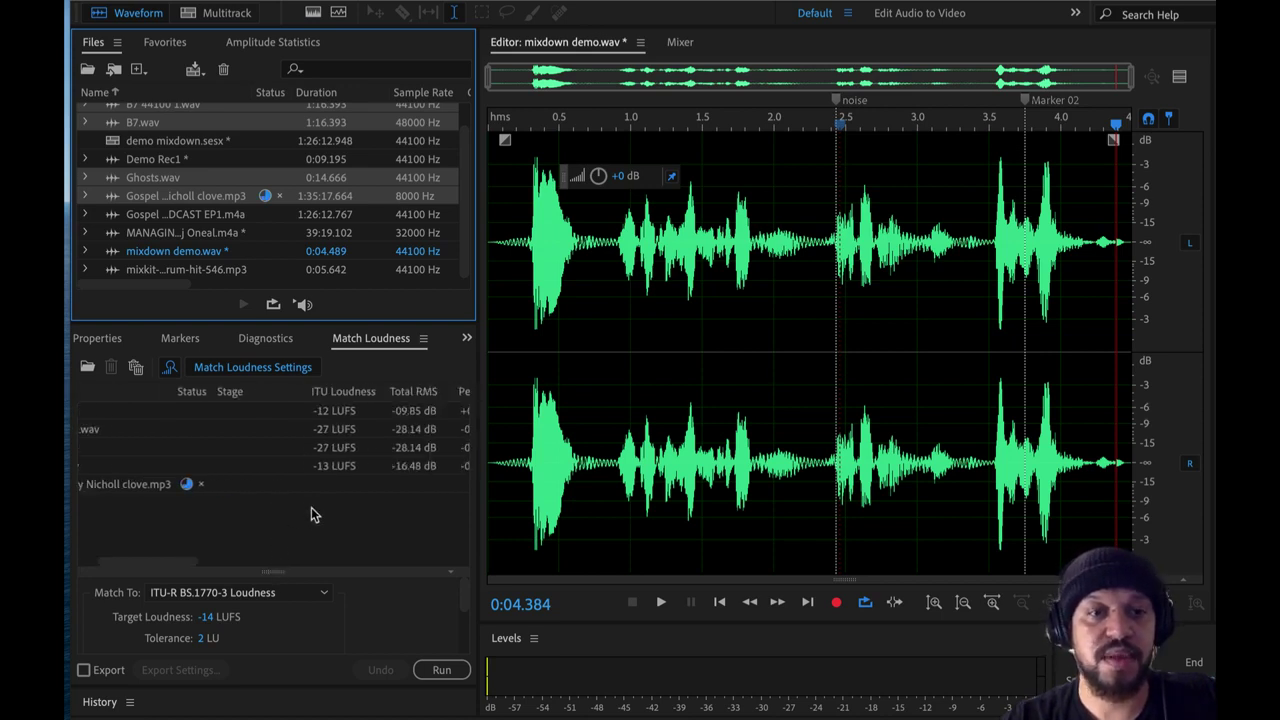
drag(177, 565, 182, 565)
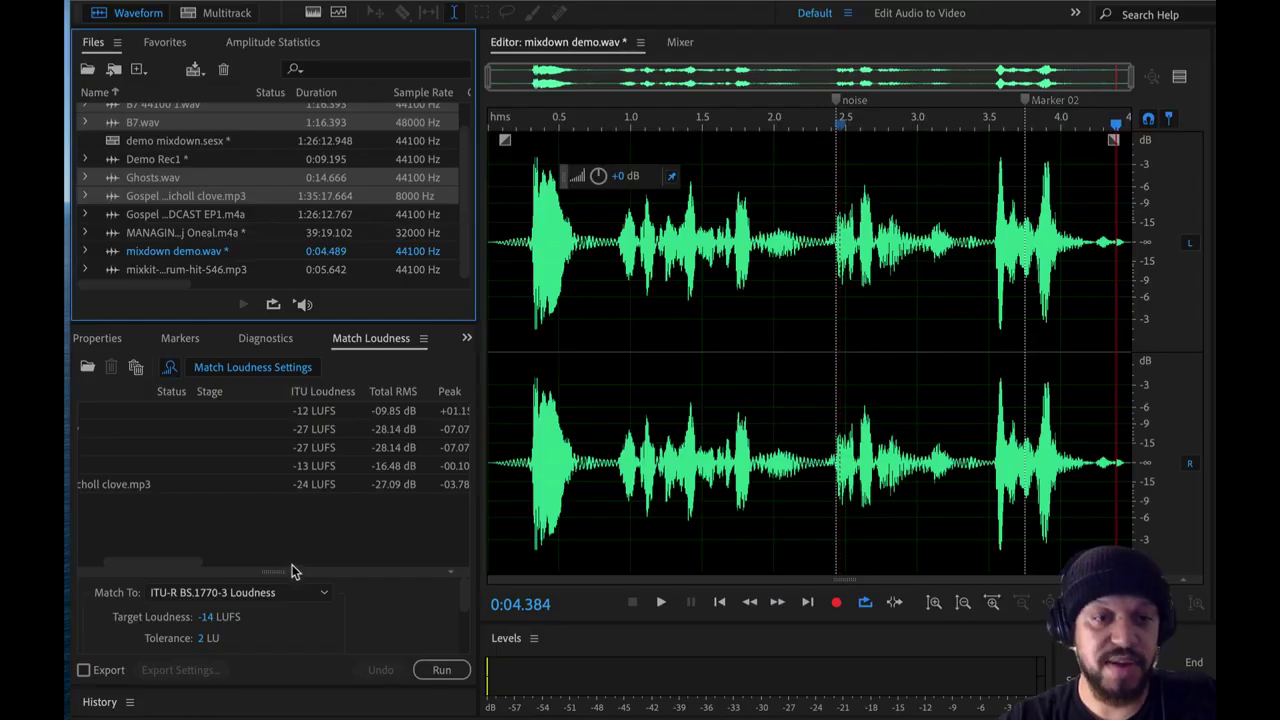
drag(299, 570, 295, 432)
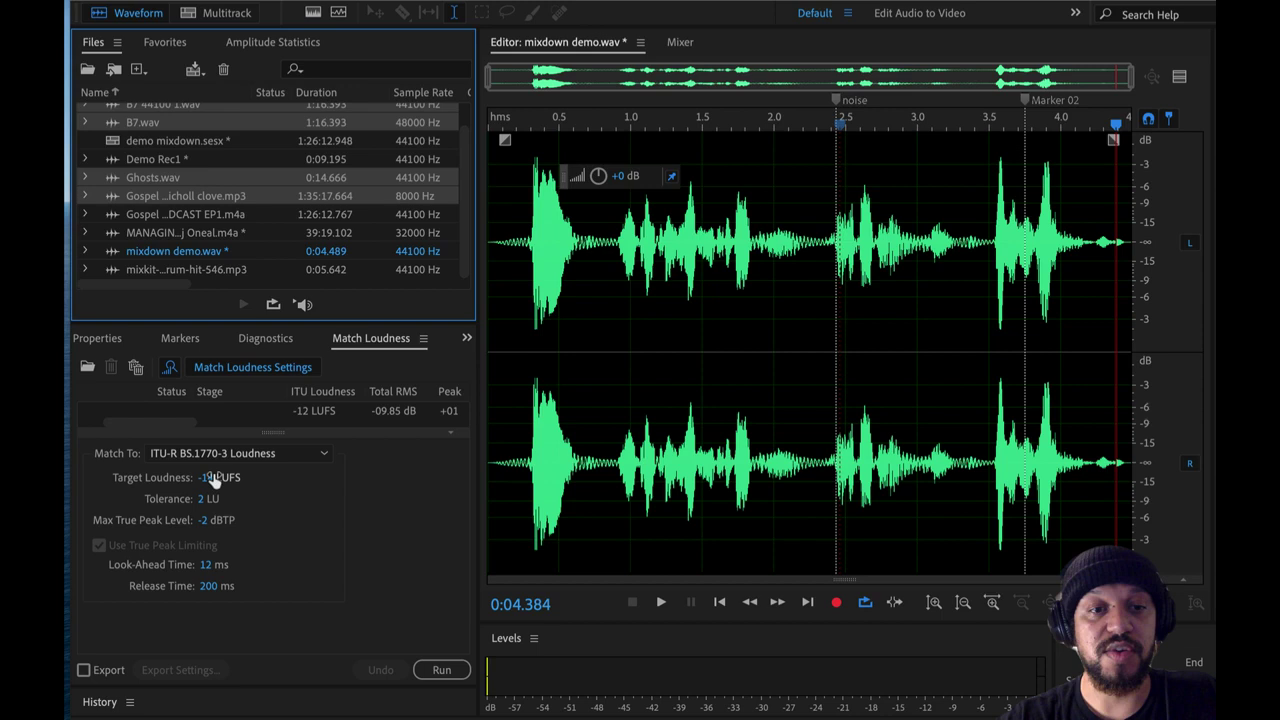
Set Target Loudness to -19 LUFS, run matching on all five files, and enlarge the results list.
drag(210, 478, 218, 490)
click(292, 436)
click(290, 433)
key(BackSpace)
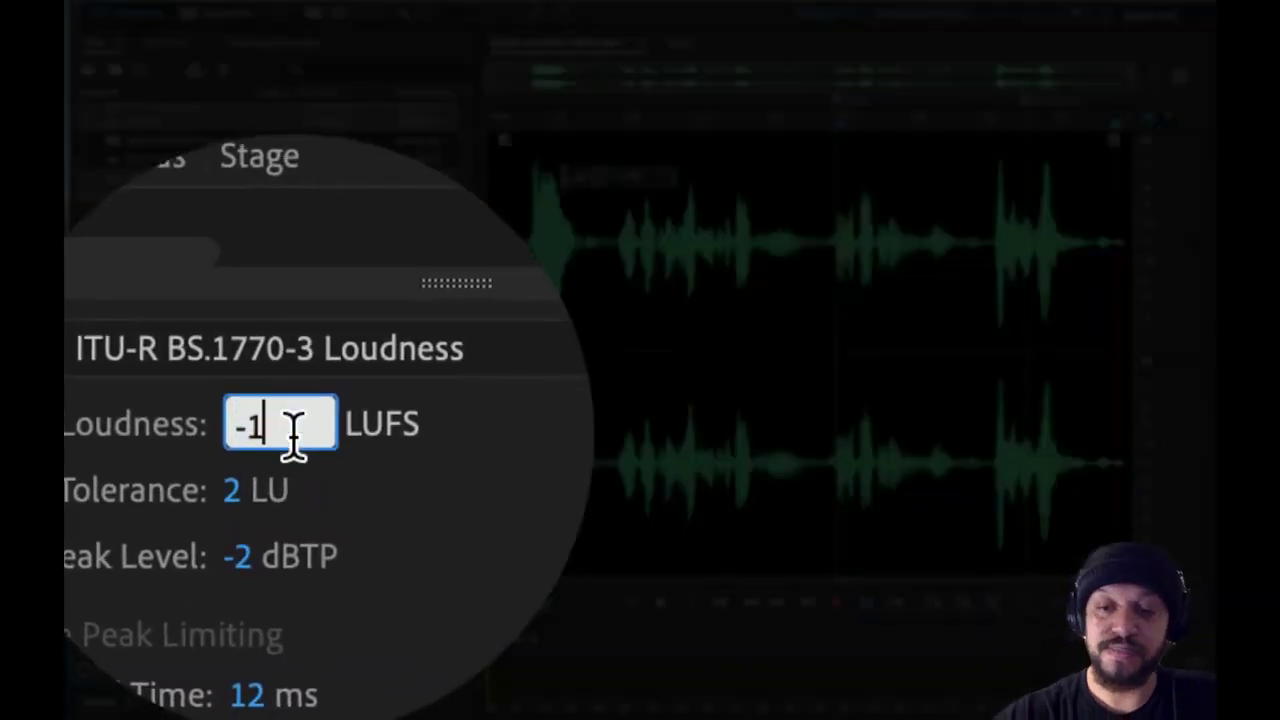
text(9)
key(Return)
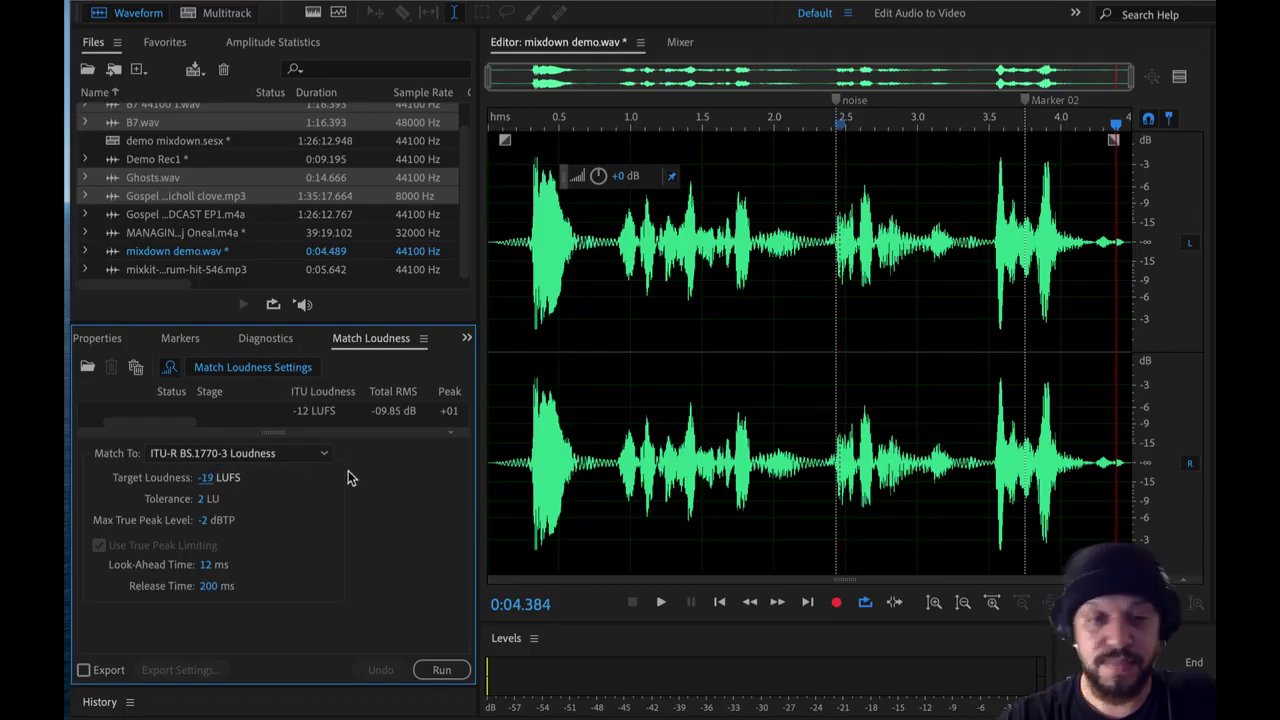
click(441, 670)
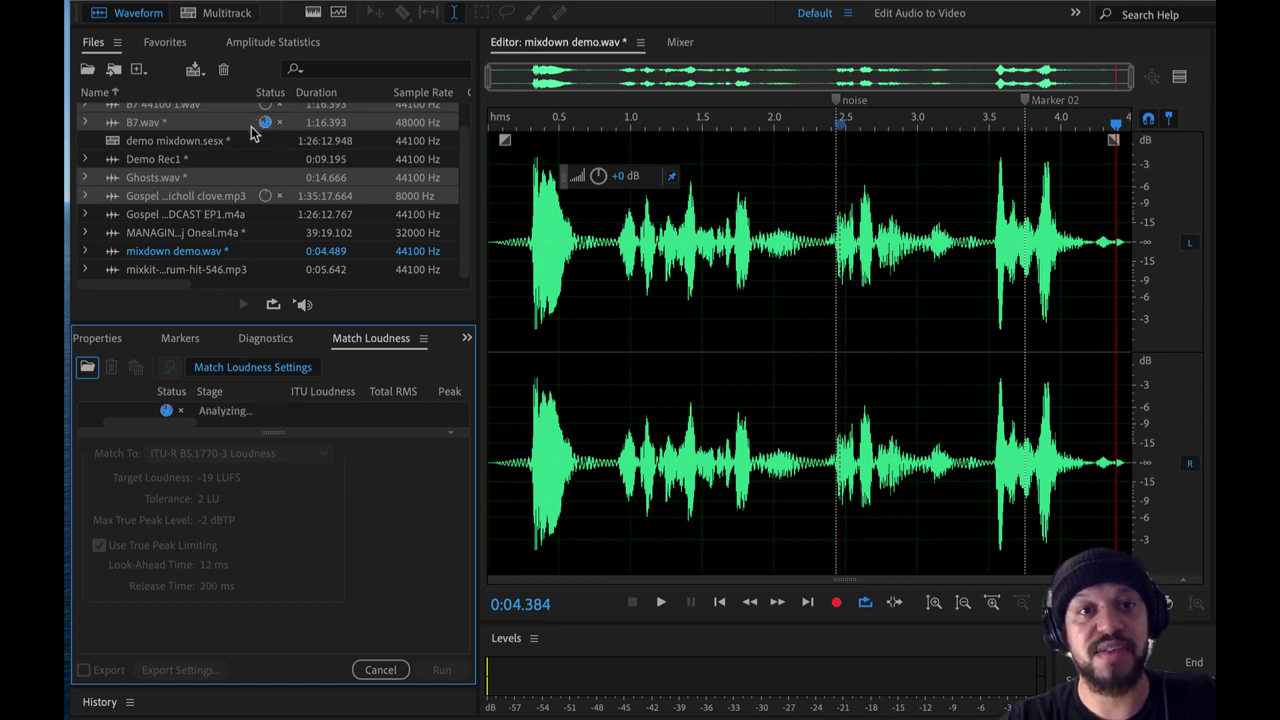
drag(305, 429, 314, 594)
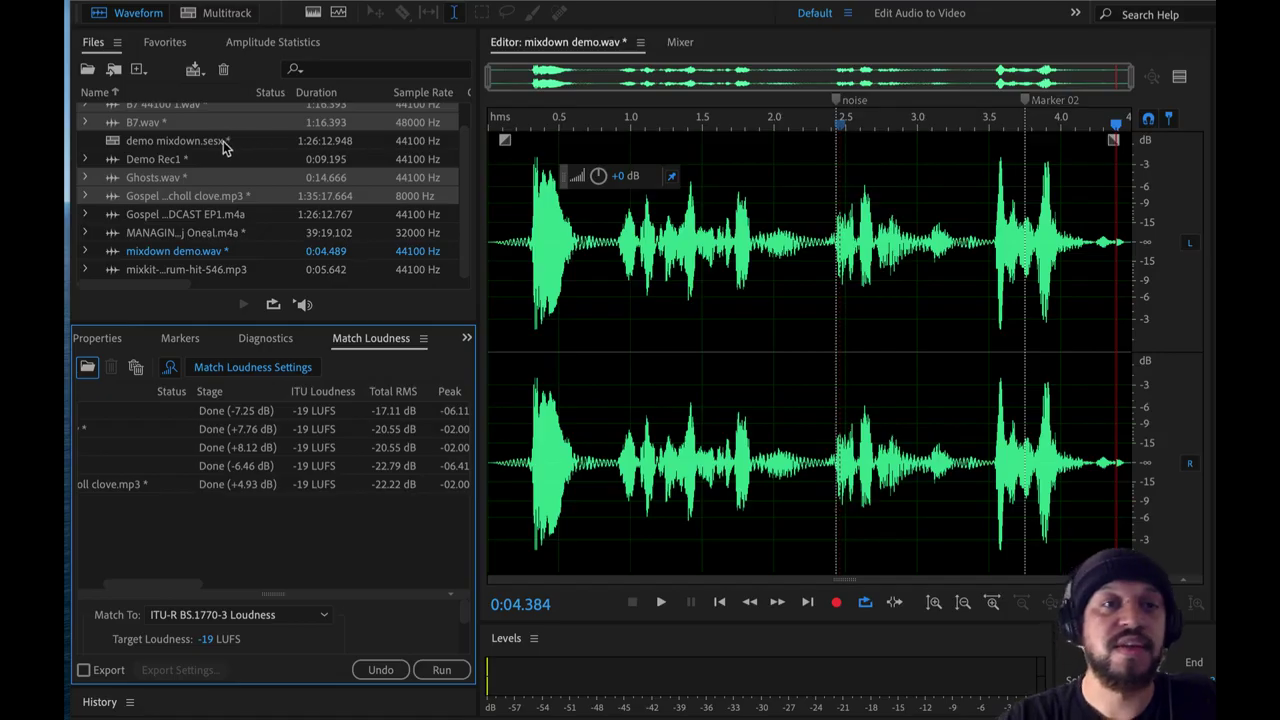
Open Ghosts.wav, Demo Rec1, the demo mixdown session and the MANAGING podcast episode in turn.
click(147, 182)
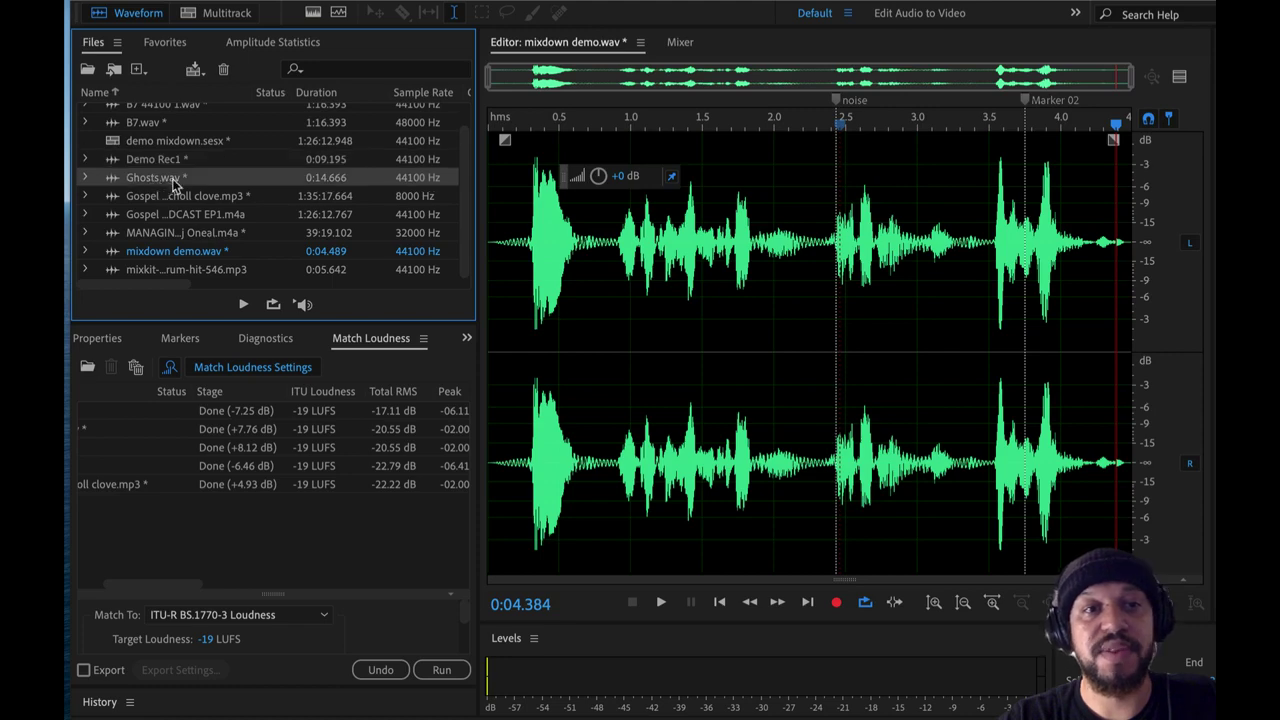
double_click(160, 179)
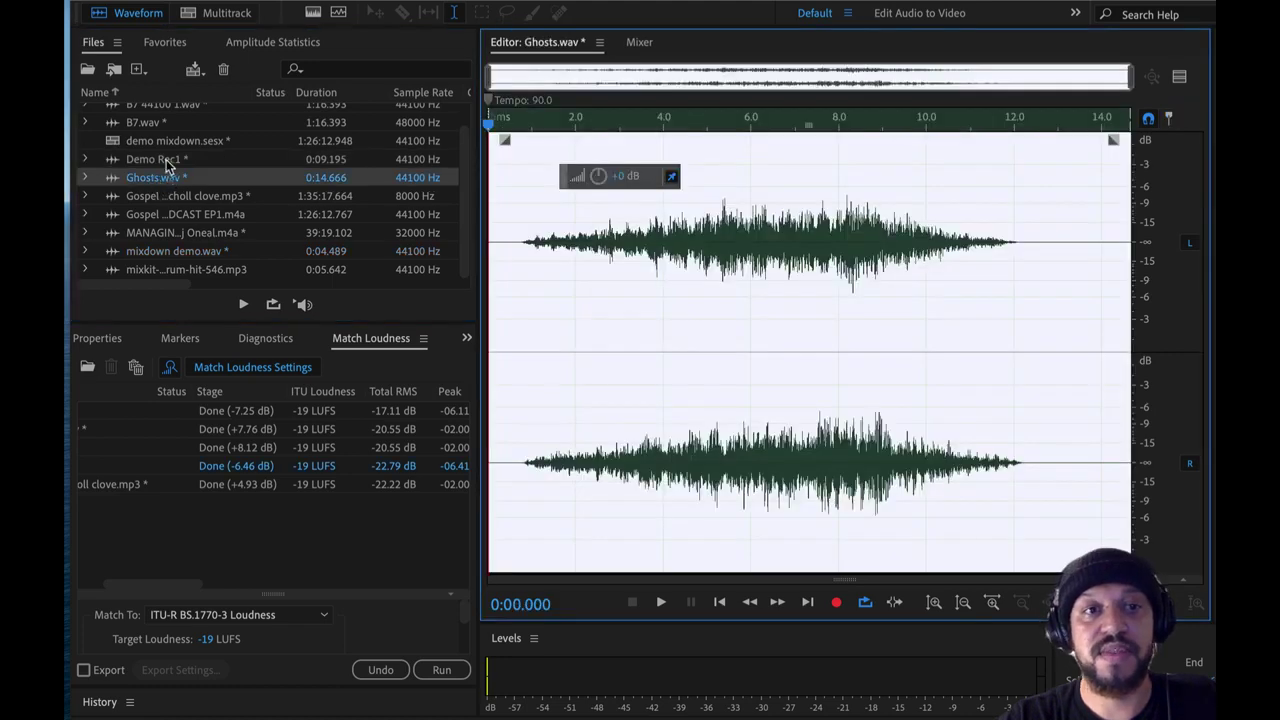
double_click(166, 161)
double_click(190, 143)
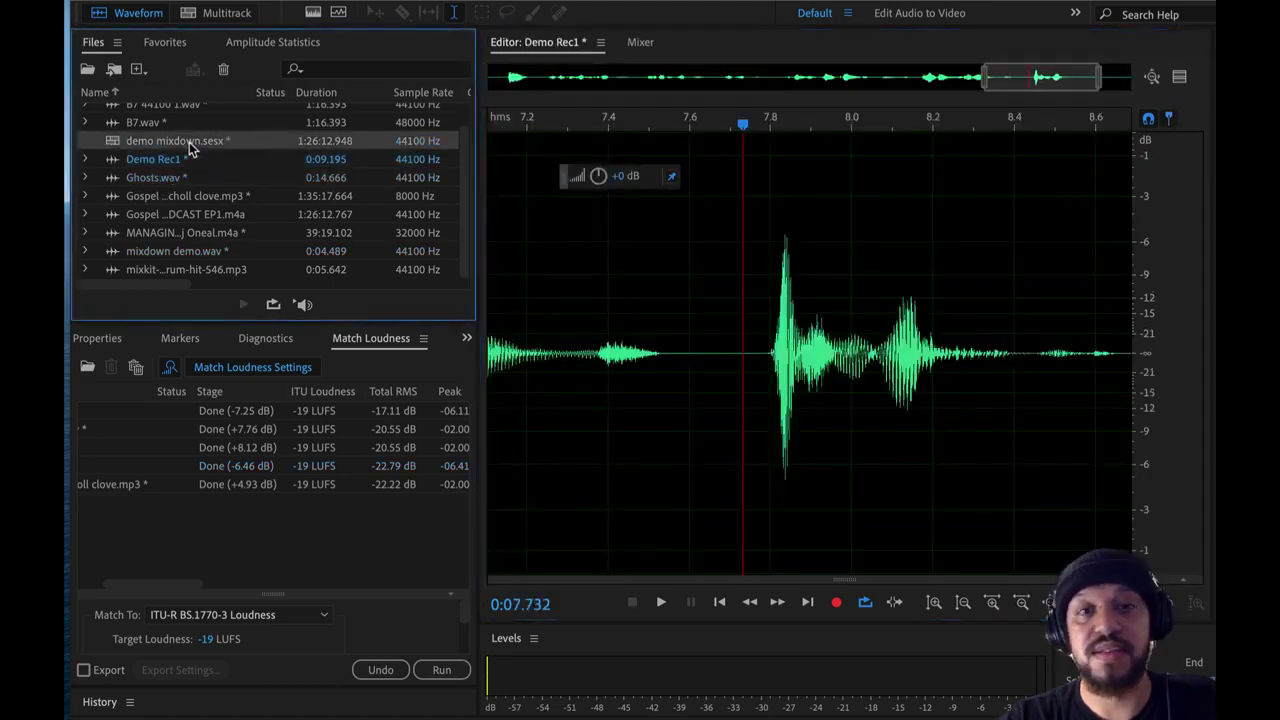
double_click(195, 234)
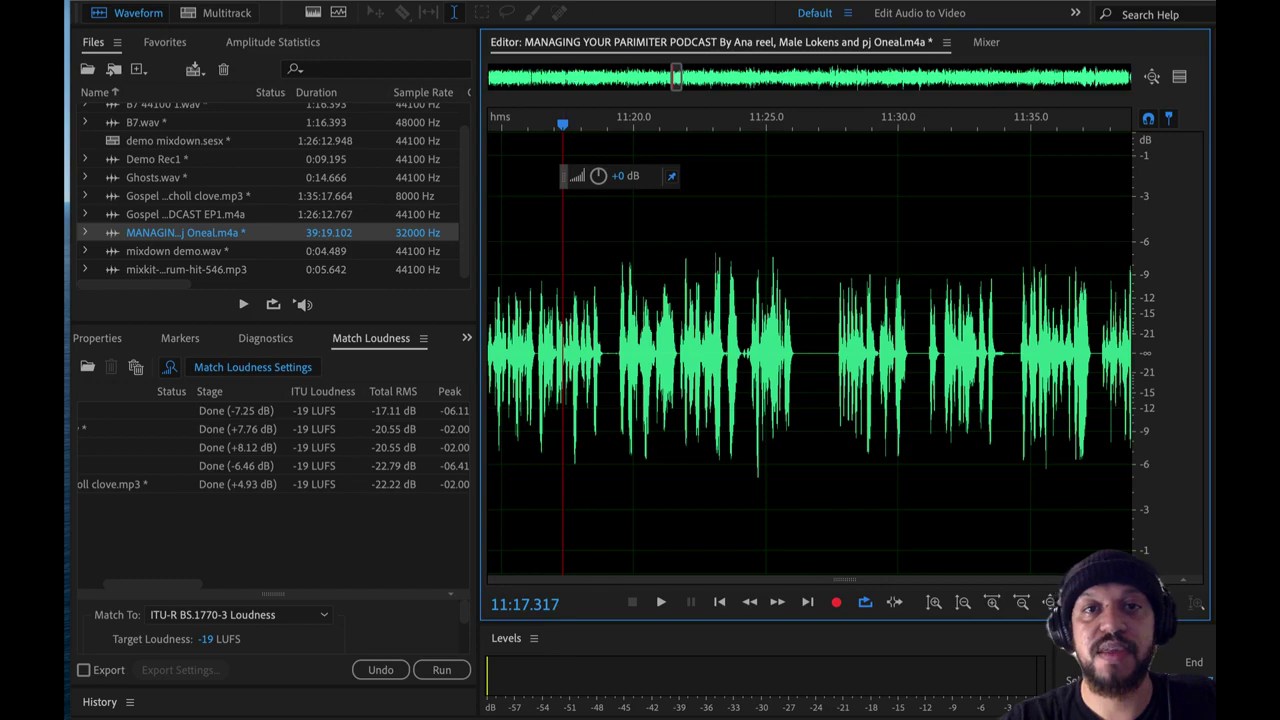
mouse_move(590, 8)
mouse_down()
mouse_move(552, 226)
mouse_move(606, 216)
mouse_move(630, 62)
mouse_move(600, 1)
mouse_move(555, 1)
mouse_move(593, 1)
mouse_up()
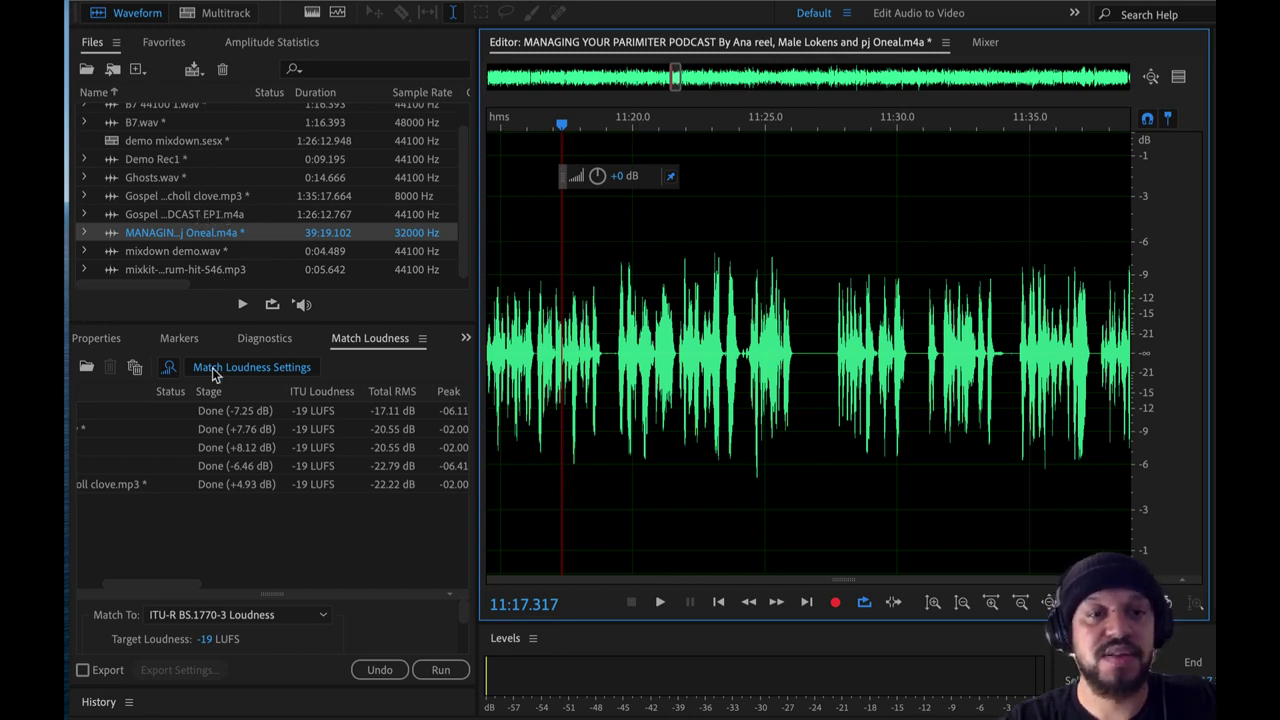
scroll(180, 474, left, 3)
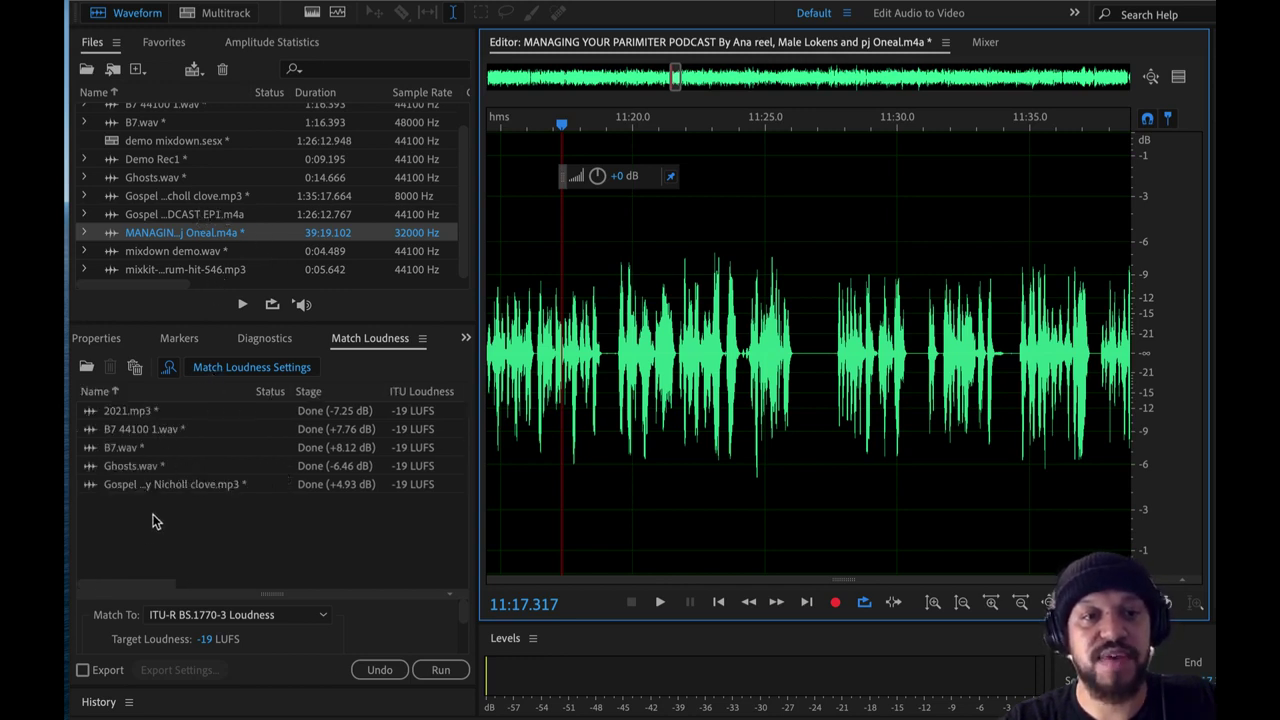
Bring up the ID3 metadata panel and open Demo Rec1 for tagging.
click(160, 487)
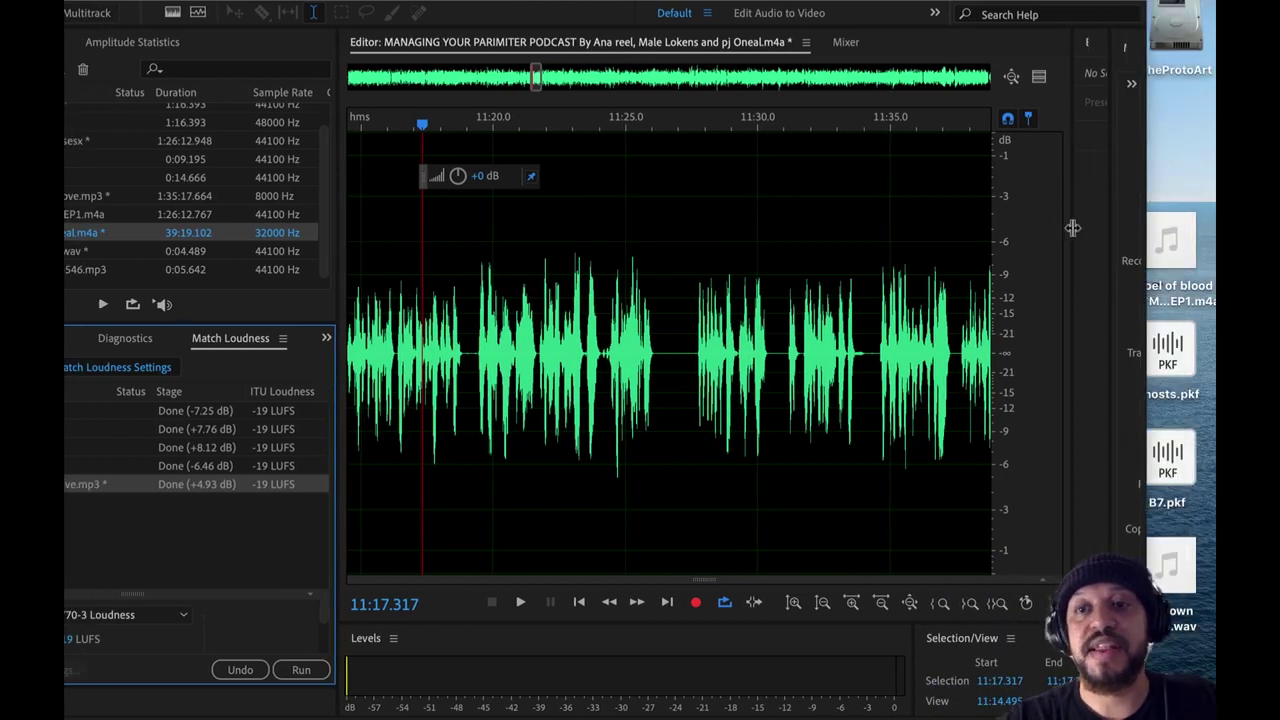
drag(1105, 250, 650, 292)
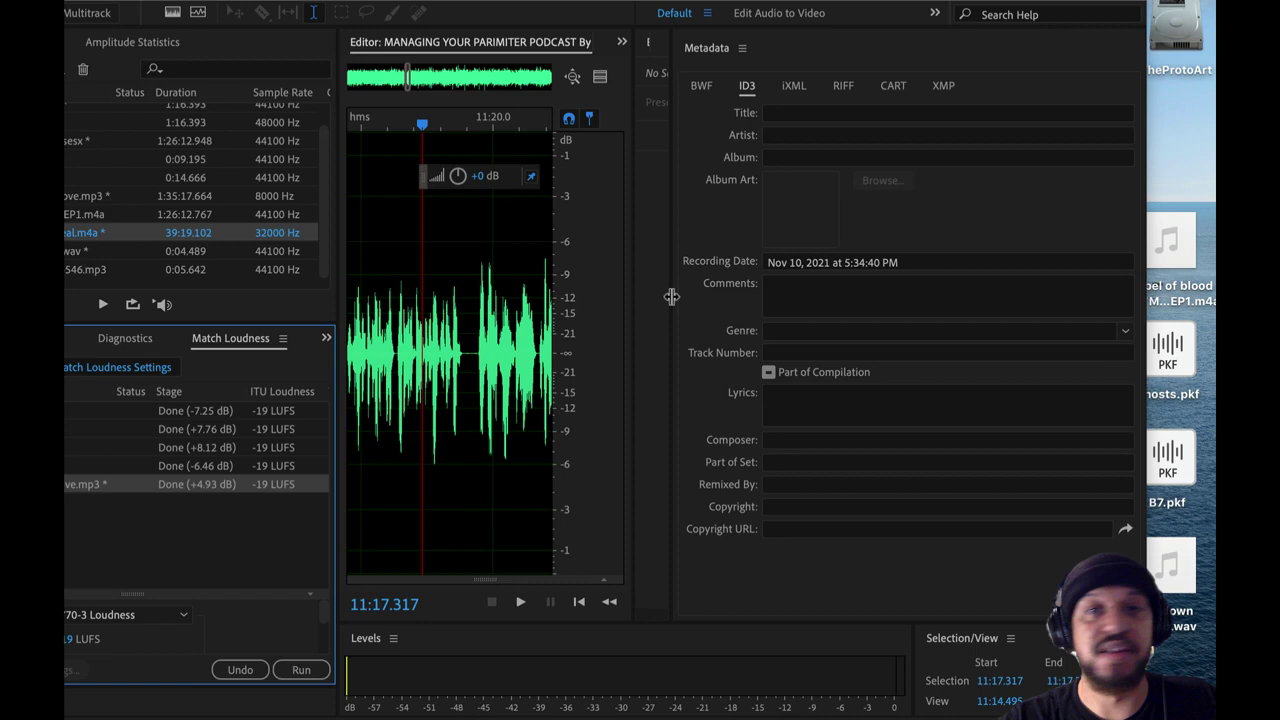
click(796, 116)
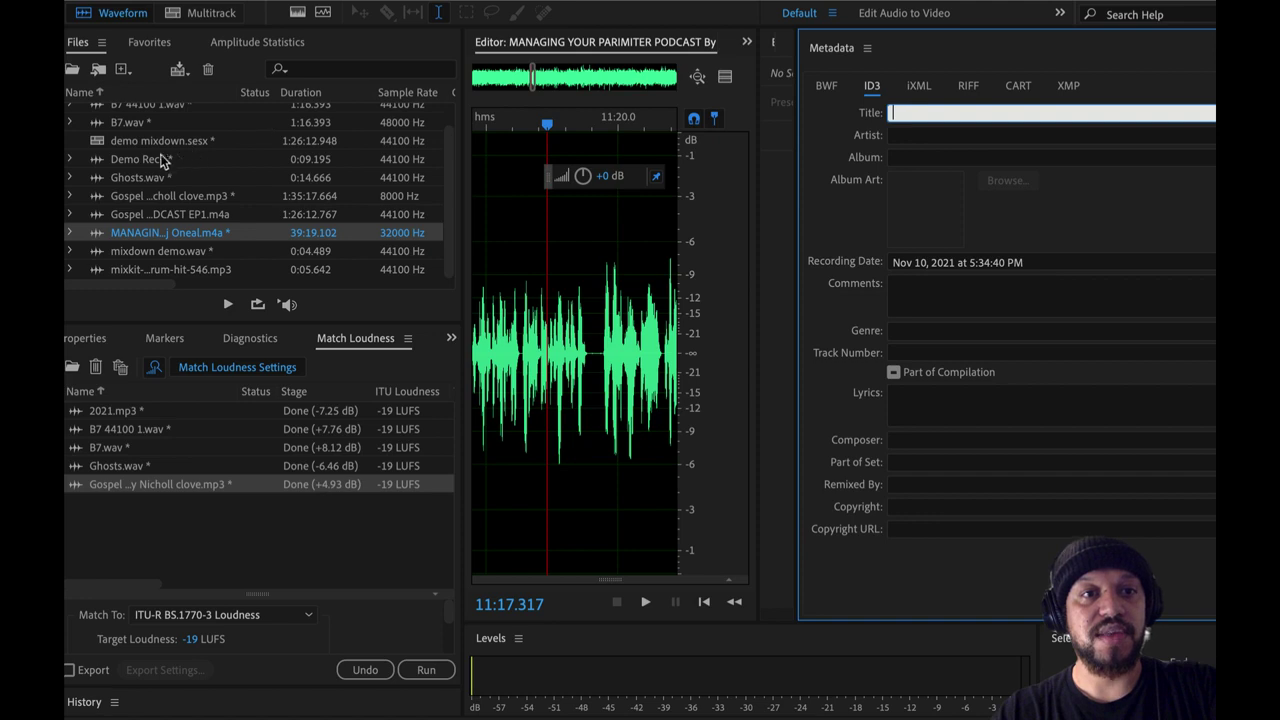
click(137, 163)
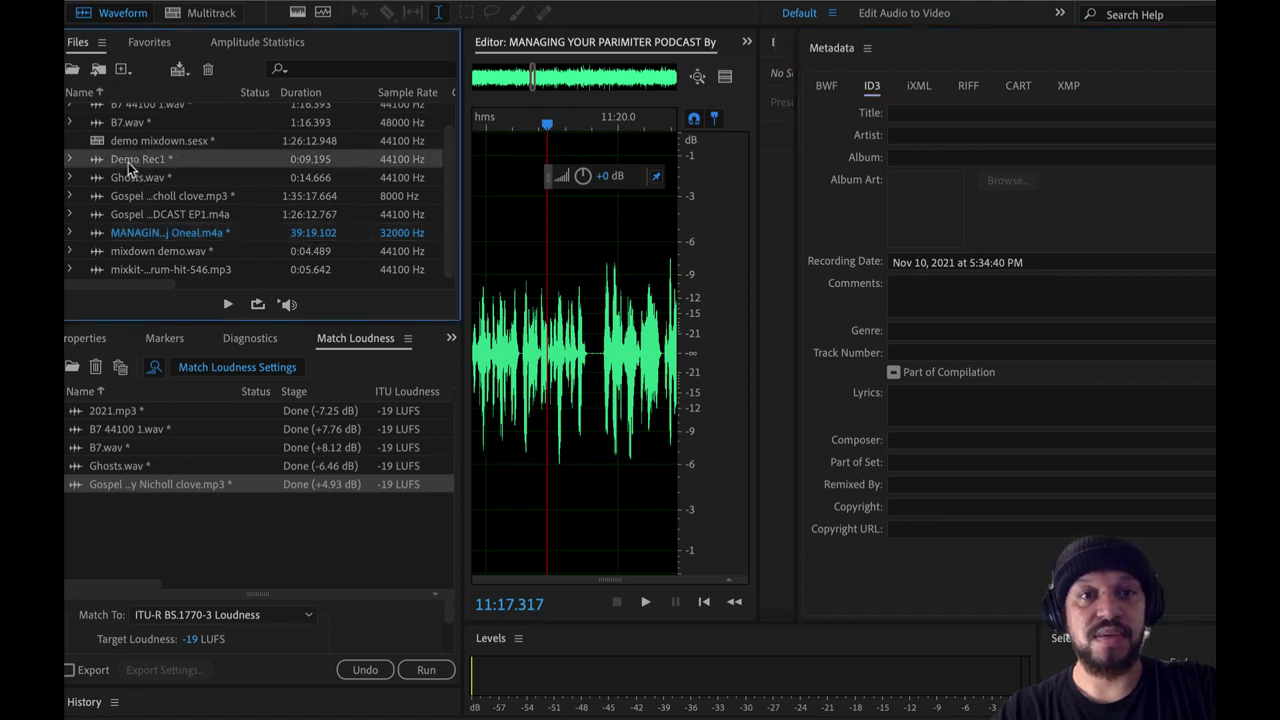
double_click(128, 165)
text(DEMO)
key(Tab)
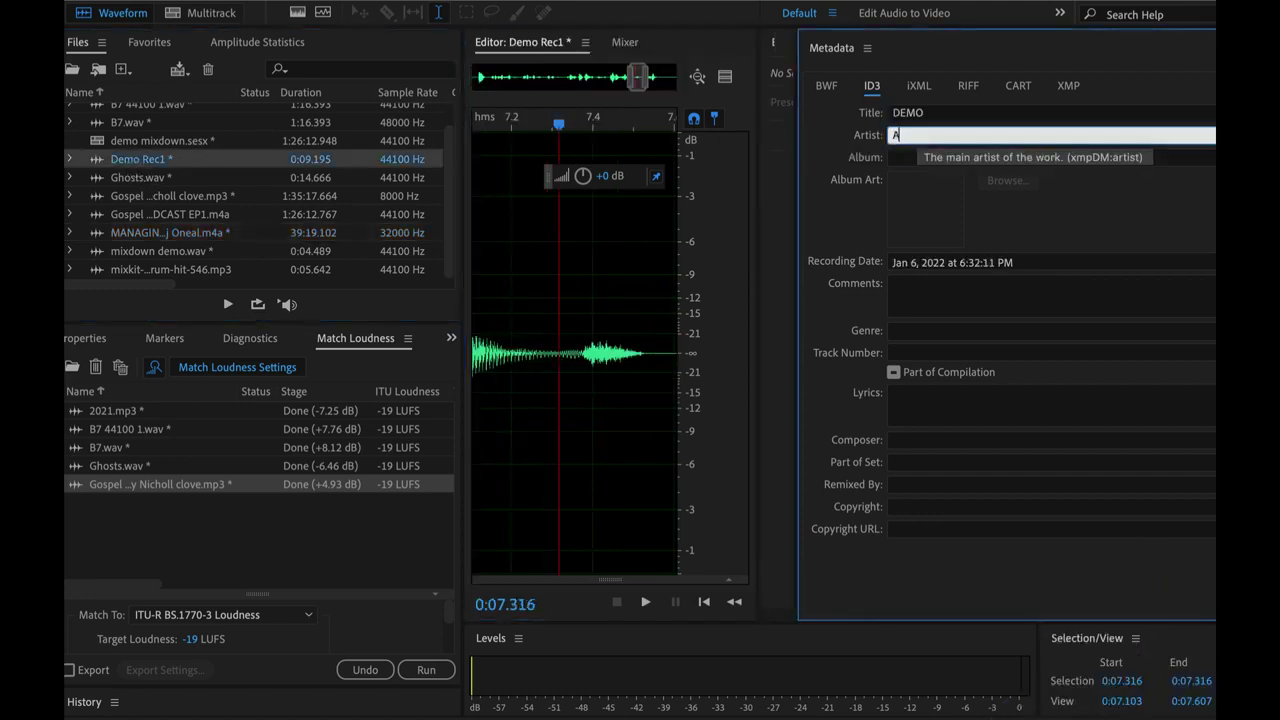
text(ADOBE STUFF)
key(Tab)
text(SCARY PODCAST SOUND)
key(Tab)
key(Tab)
text(Podcast)
key(Tab)
click(913, 529)
text(www.smile.com)
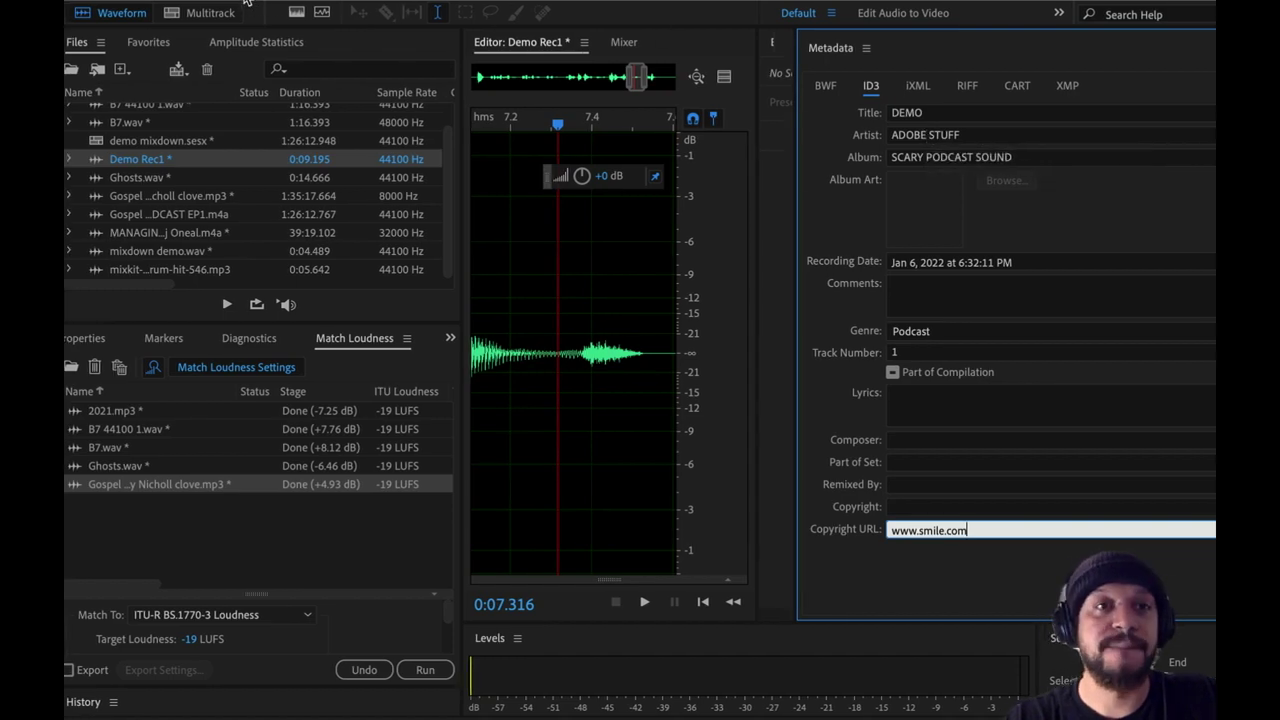
click(185, 0)
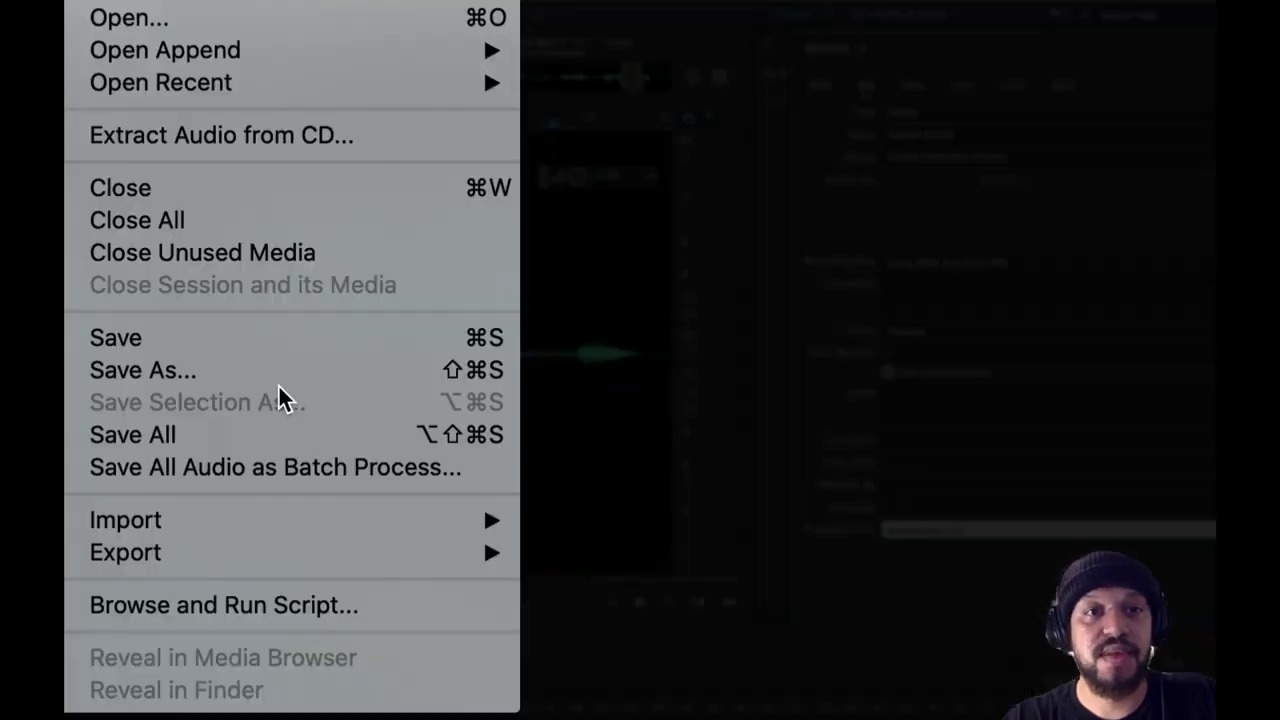
Save Demo Rec1 as Demo Rec1.mp3 in MP3 Audio format with markers and metadata included.
click(281, 216)
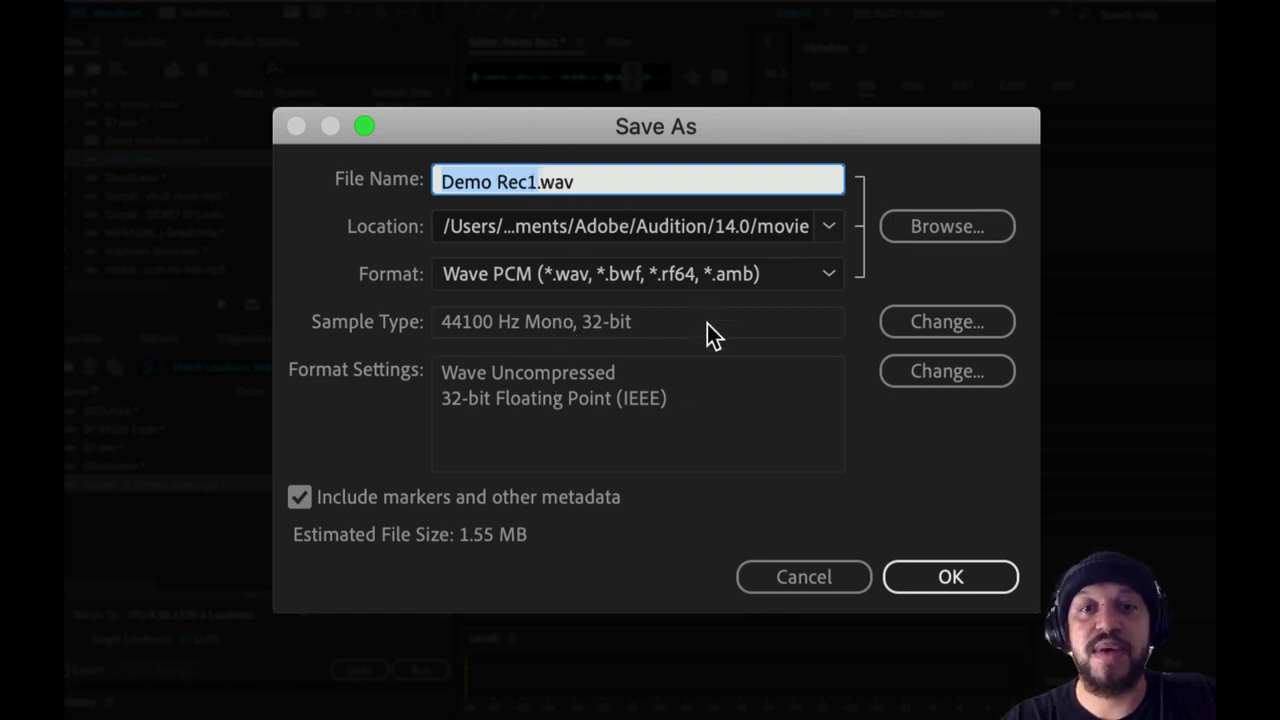
click(628, 280)
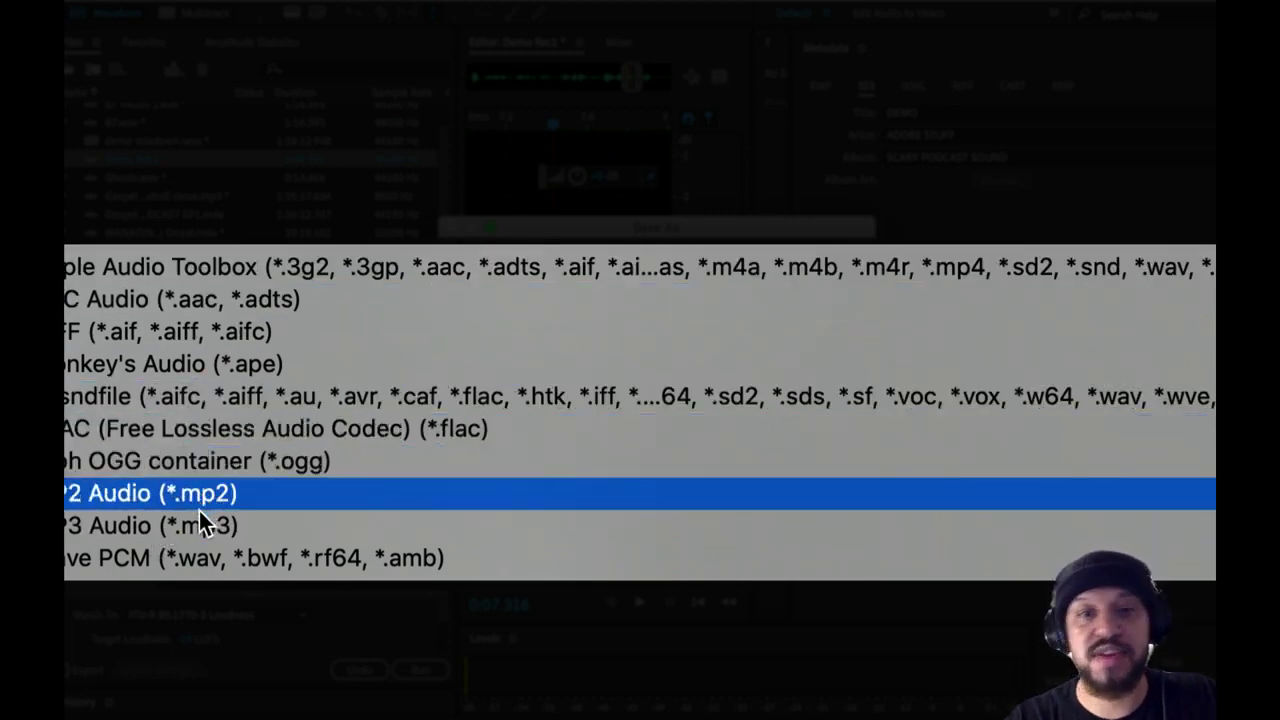
click(200, 525)
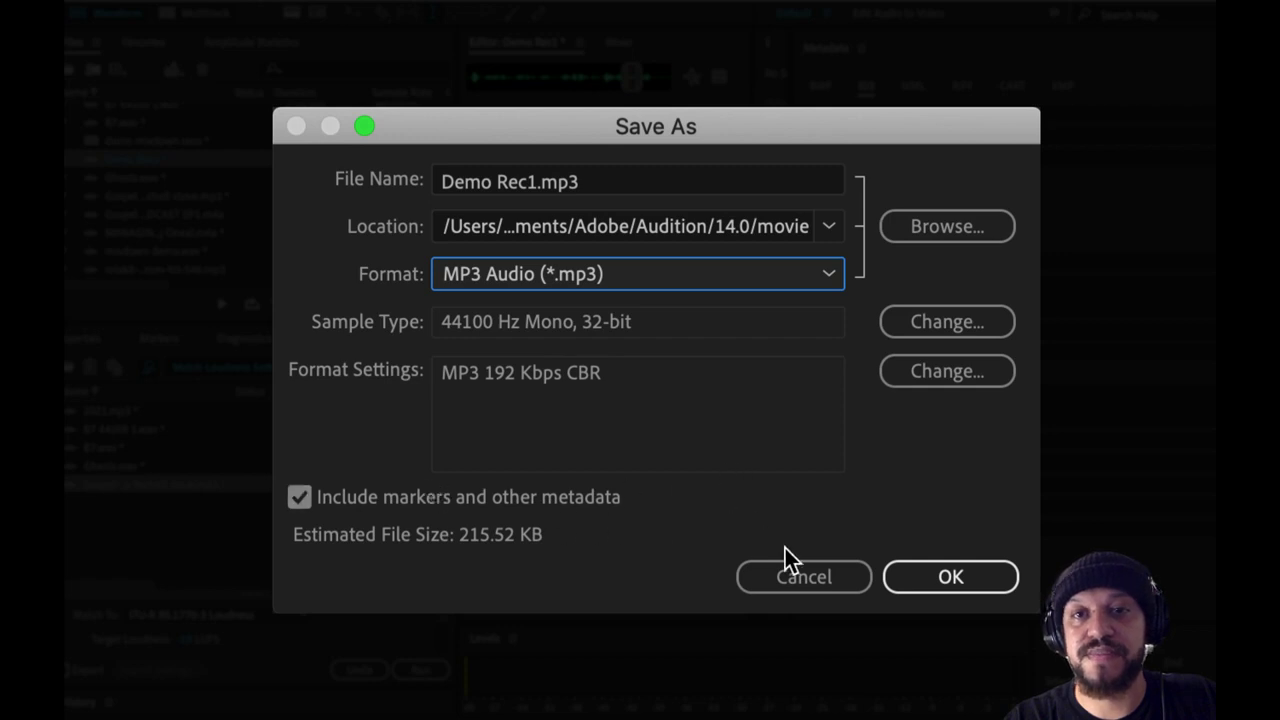
click(933, 577)
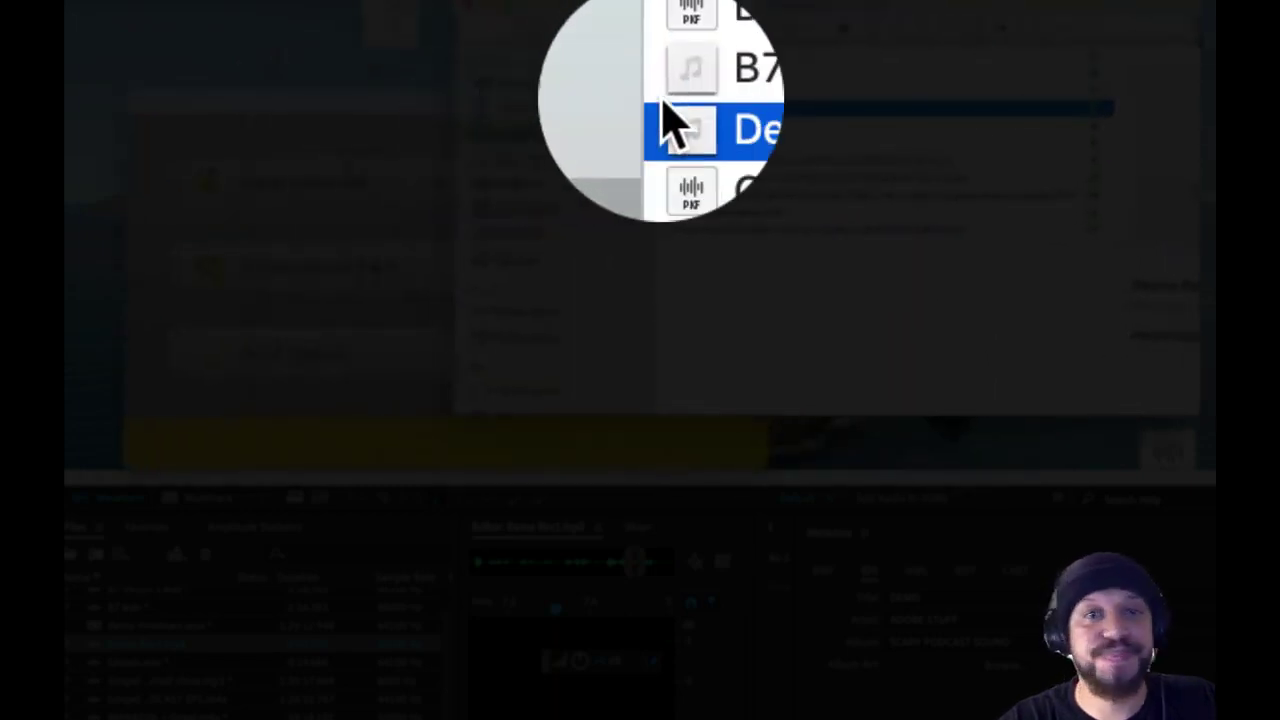
Drop Demo Rec1.mp3 into Fission to check its DEMO, ADOBE STUFF and Podcast tags.
drag(694, 120, 414, 129)
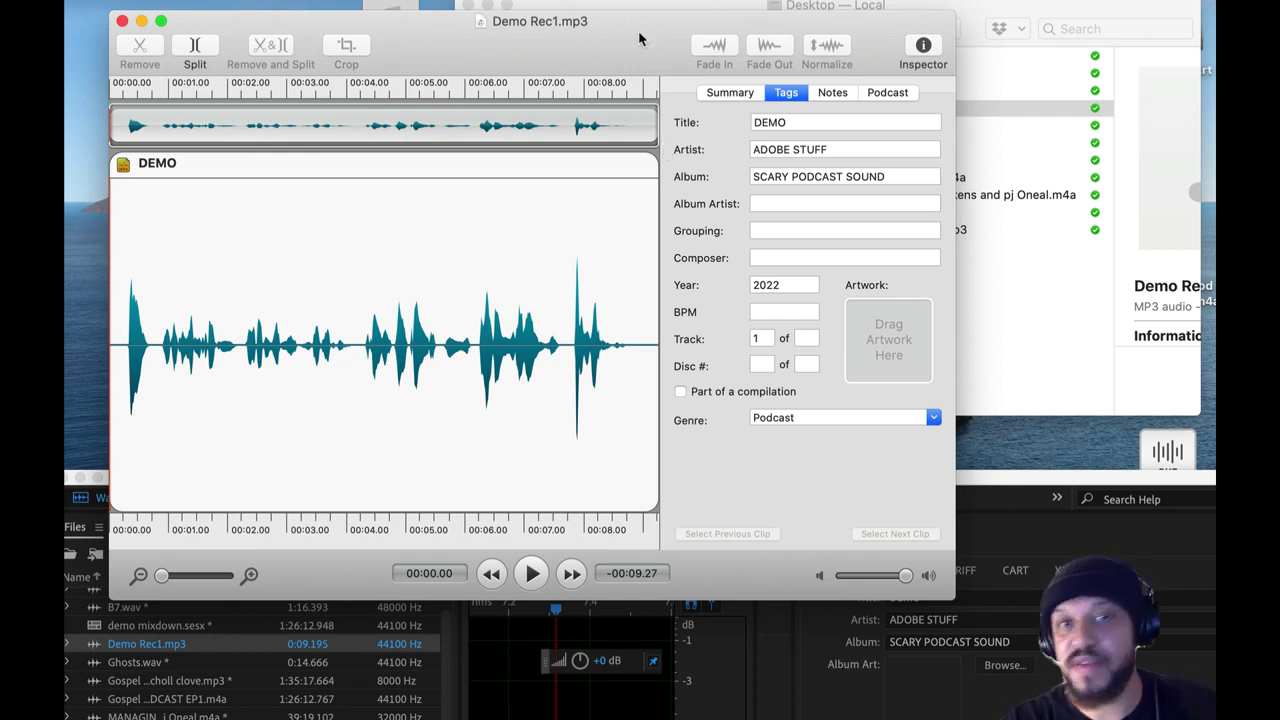
Quit Fission to return to Demo Rec1.mp3's ID3 metadata in Audition.
click(71, 189)
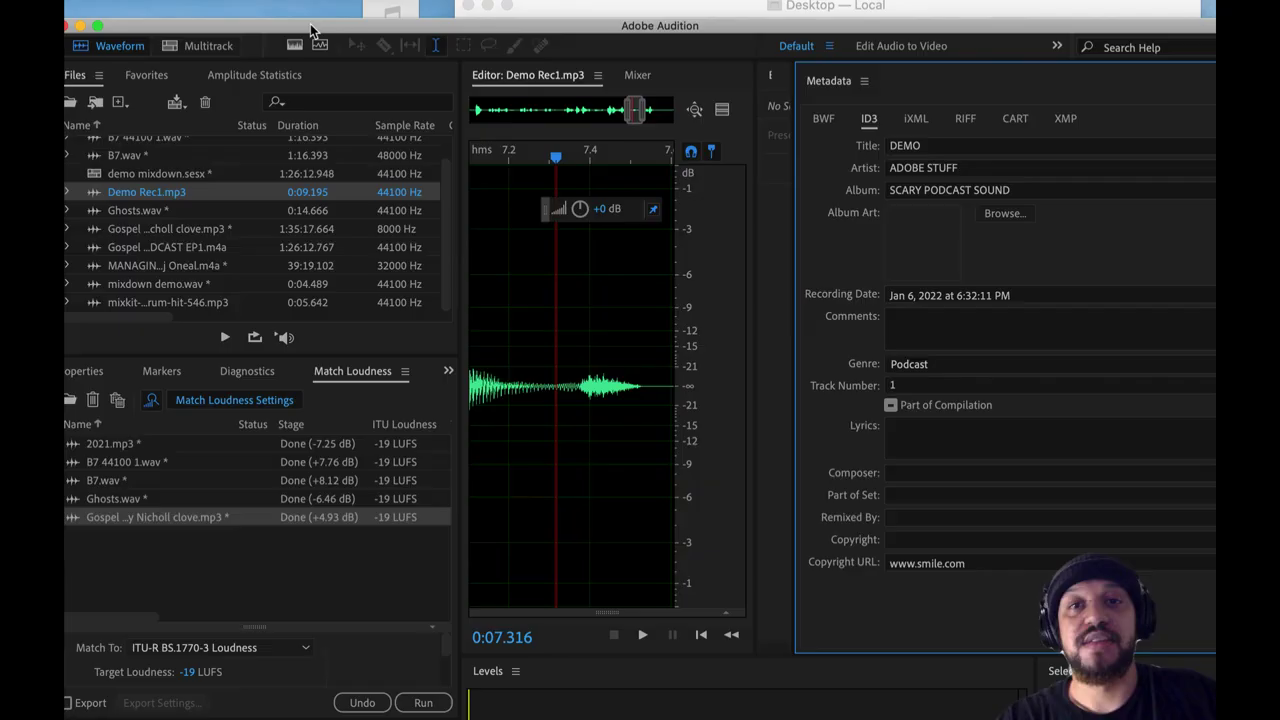